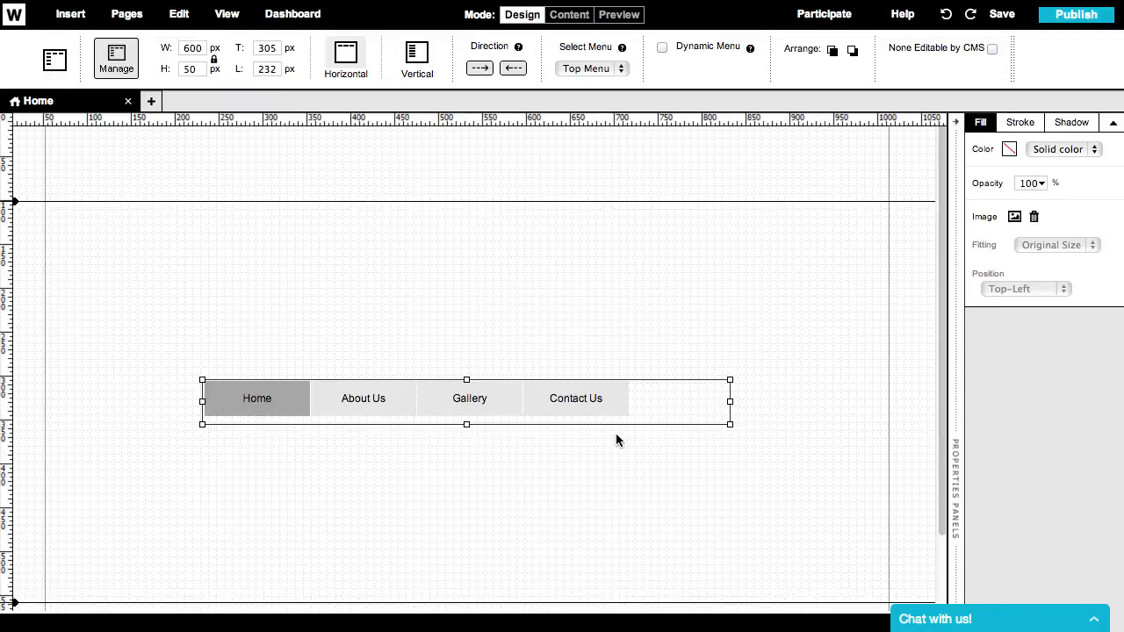
Step: Check the menu's width, height, top and left position values
{"action": "left_click", "coordinate": [198, 48]}
{"action": "left_click", "coordinate": [195, 68]}
{"action": "left_click", "coordinate": [263, 49]}
{"action": "left_click", "coordinate": [264, 63]}
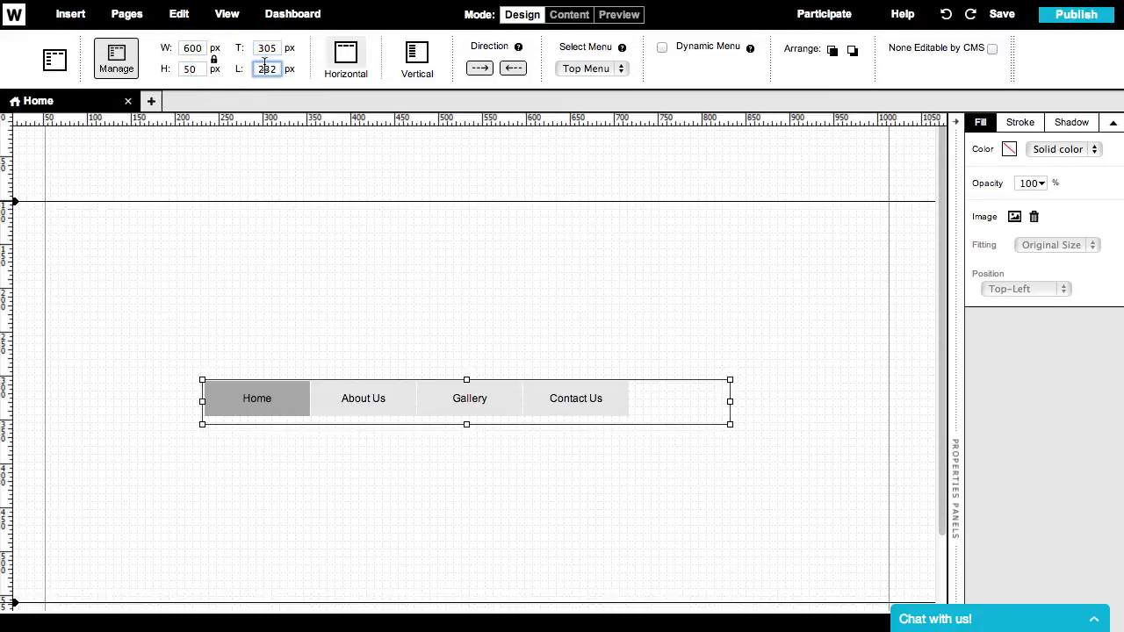
Step: Try the vertical layout and the right-to-left direction on the menu, restoring the horizontal, left-to-right arrangement
{"action": "left_click", "coordinate": [413, 66]}
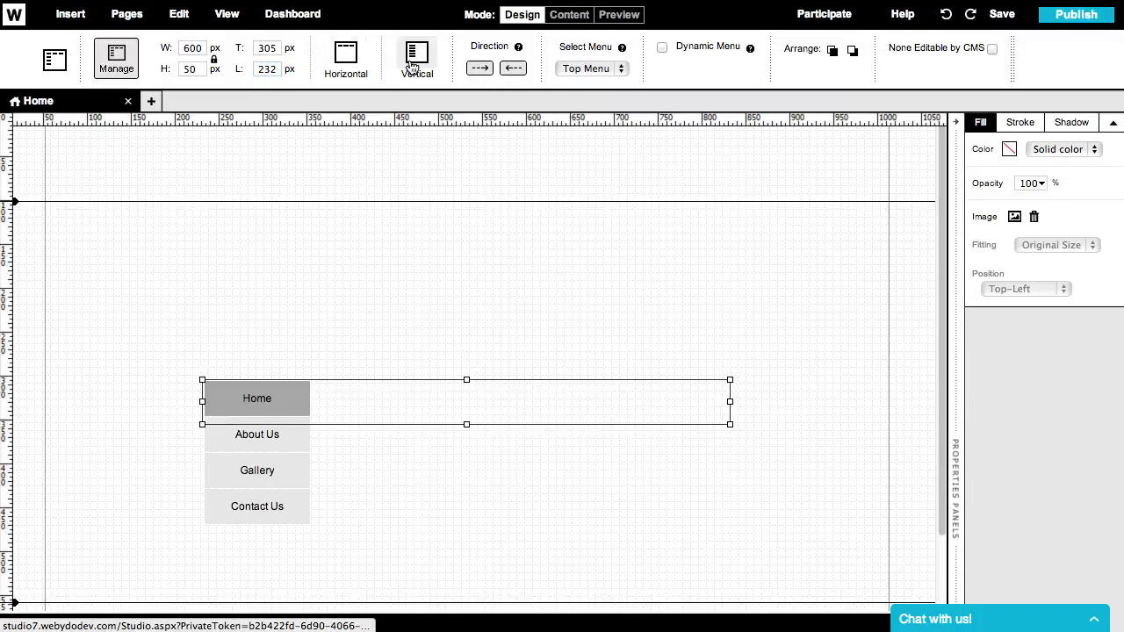
{"action": "left_click", "coordinate": [350, 67]}
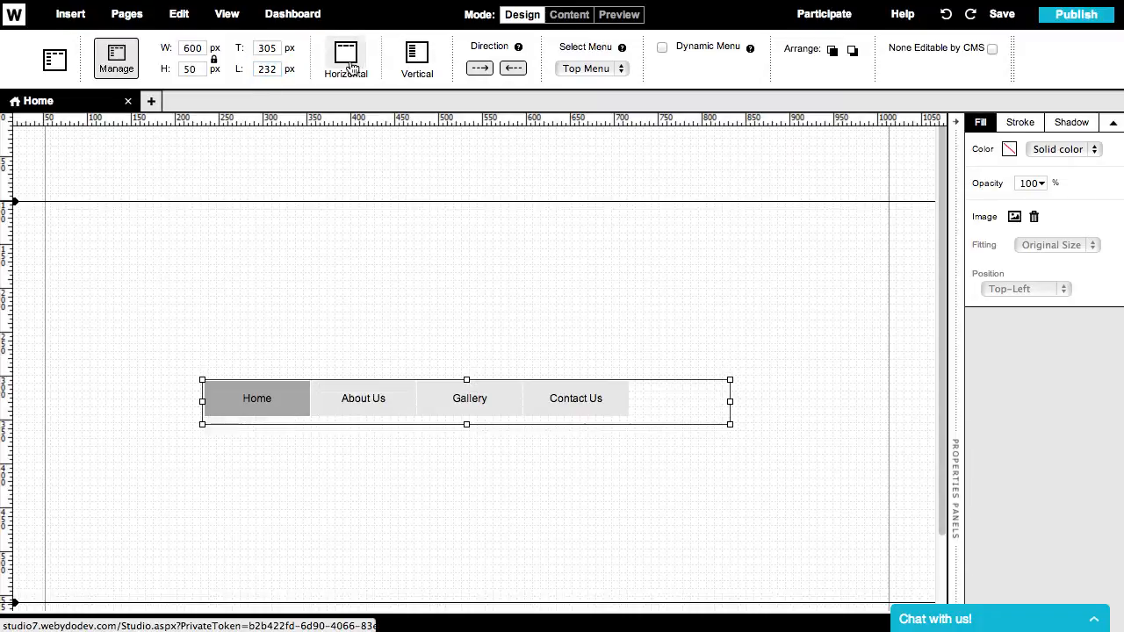
{"action": "left_click", "coordinate": [513, 70]}
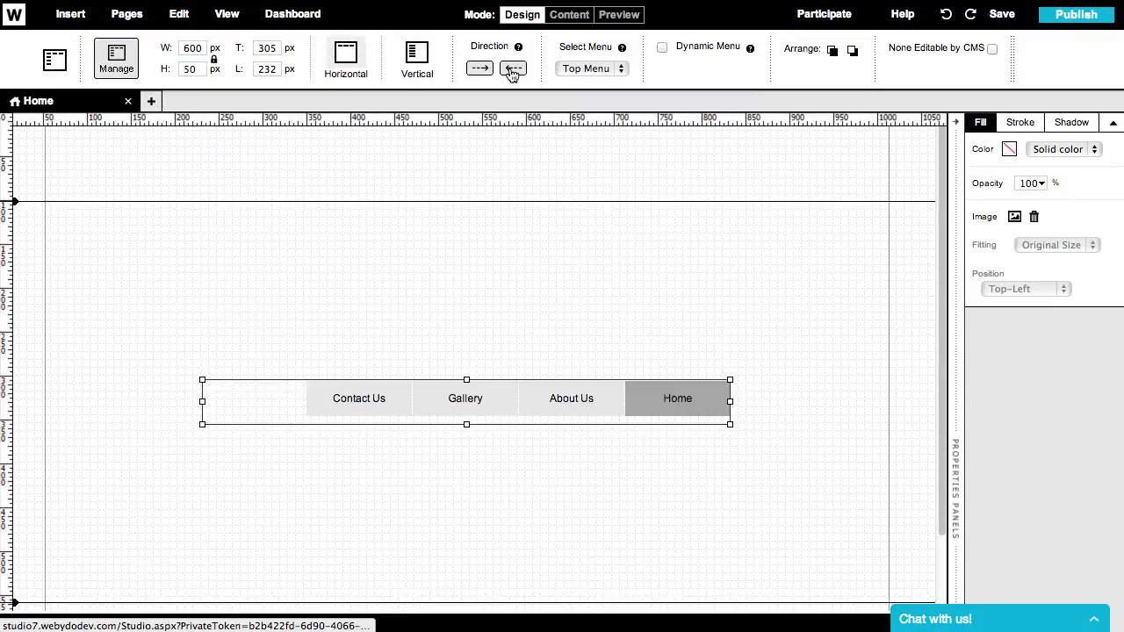
{"action": "left_click", "coordinate": [480, 70]}
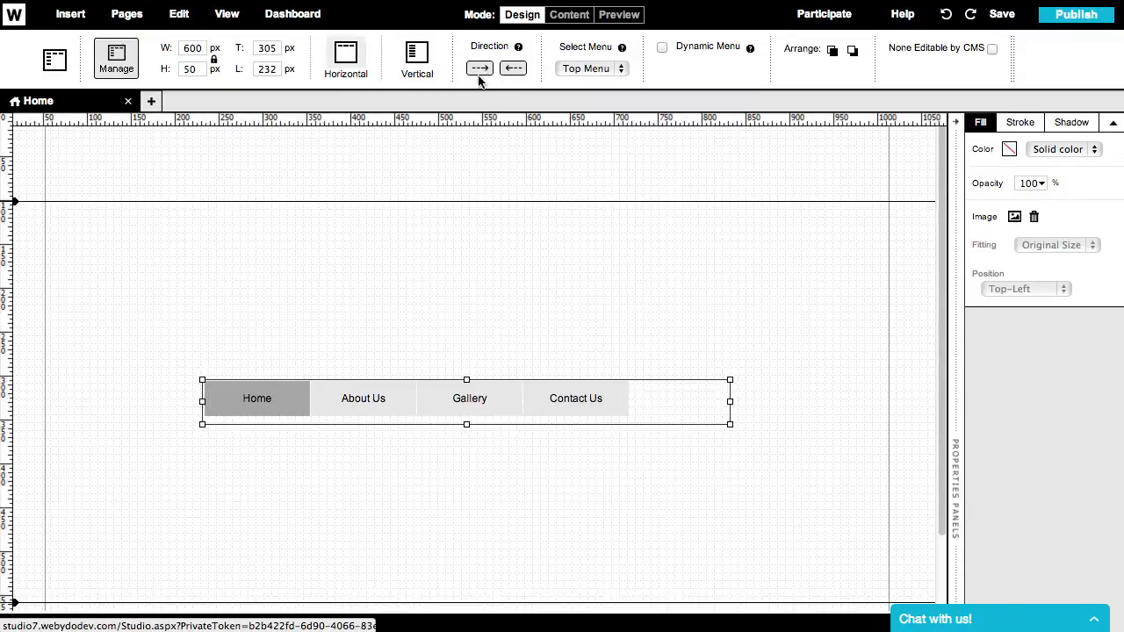
Step: Keep Top Menu as the selected menu and toggle the Dynamic Menu option on and off again
{"action": "left_click", "coordinate": [620, 70]}
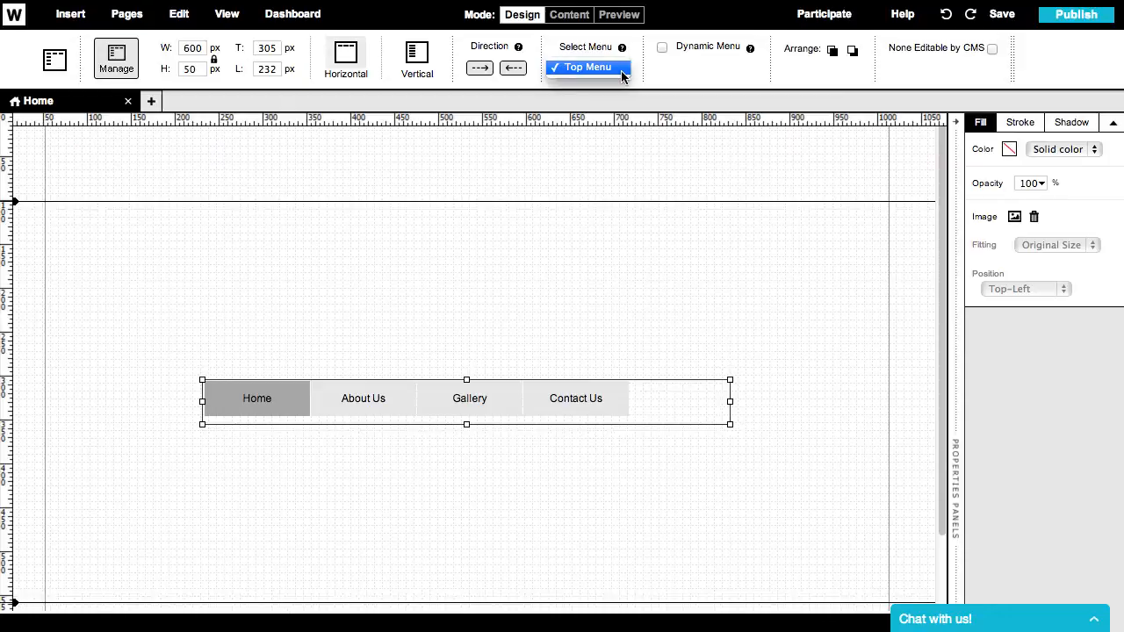
{"action": "left_click", "coordinate": [621, 70]}
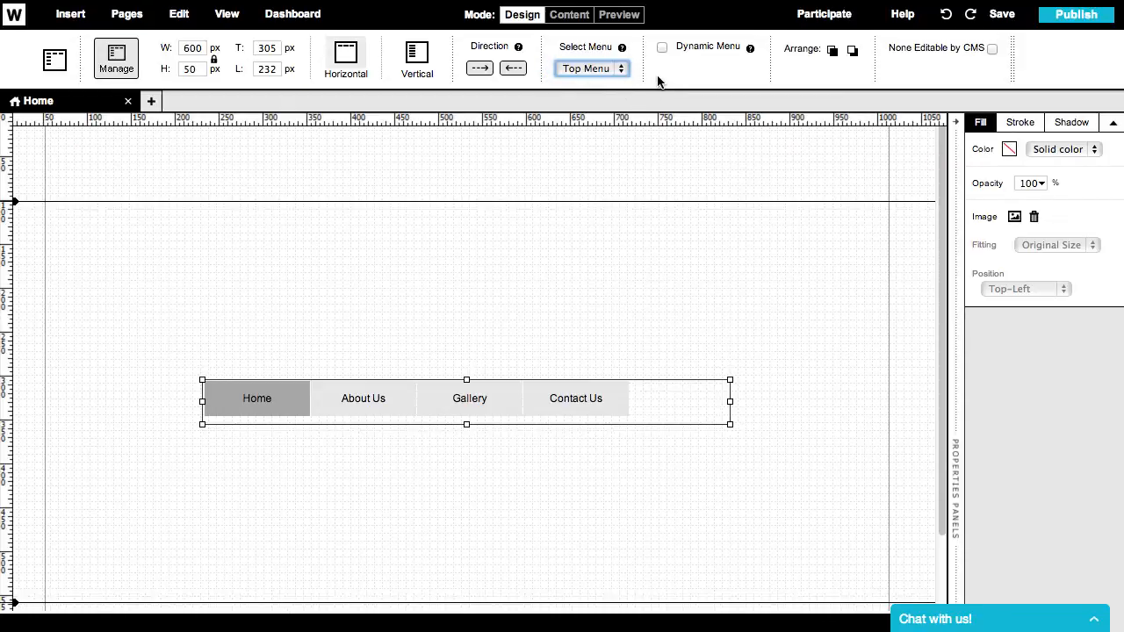
{"action": "left_click", "coordinate": [662, 48]}
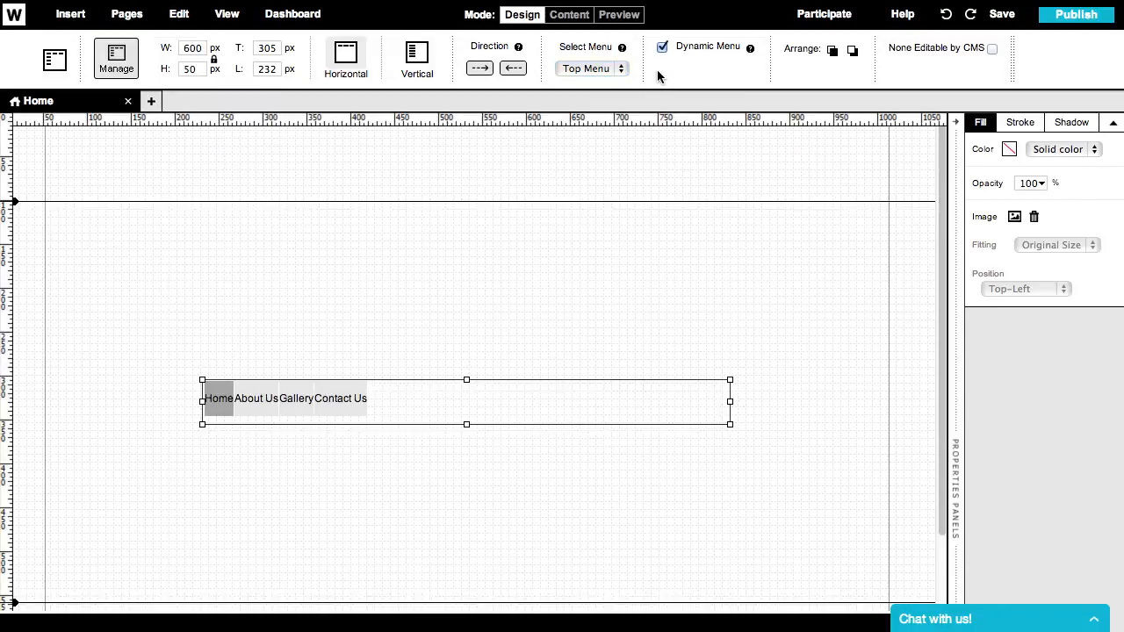
{"action": "left_click", "coordinate": [660, 47]}
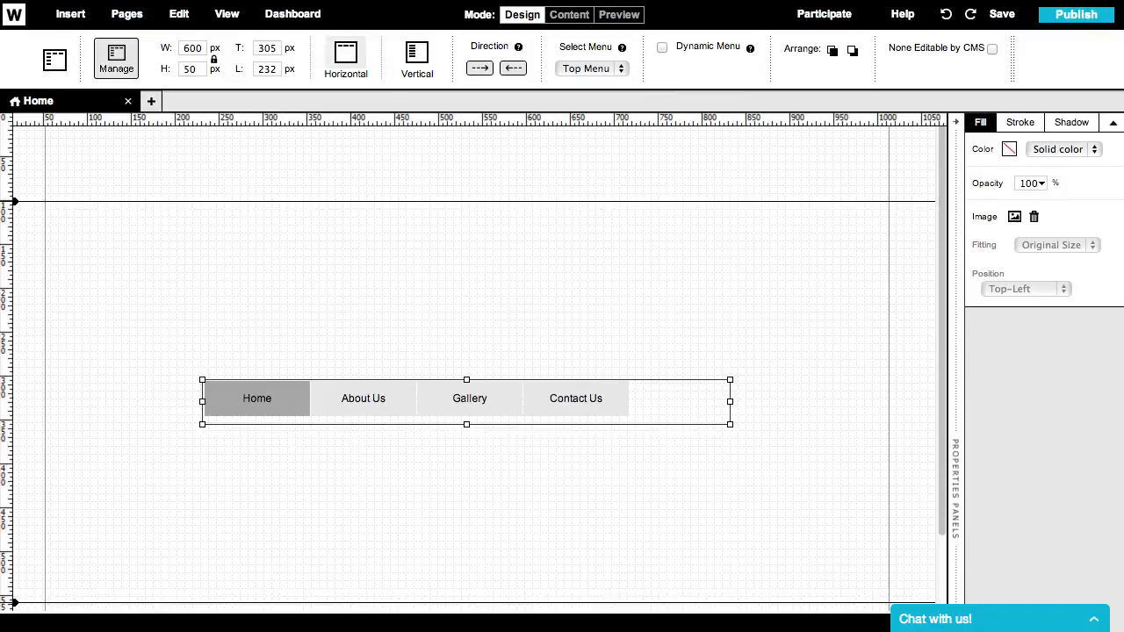
Step: Select the Gallery tab in the menu and view the link types offered for adding an item beneath it
{"action": "left_click", "coordinate": [506, 418]}
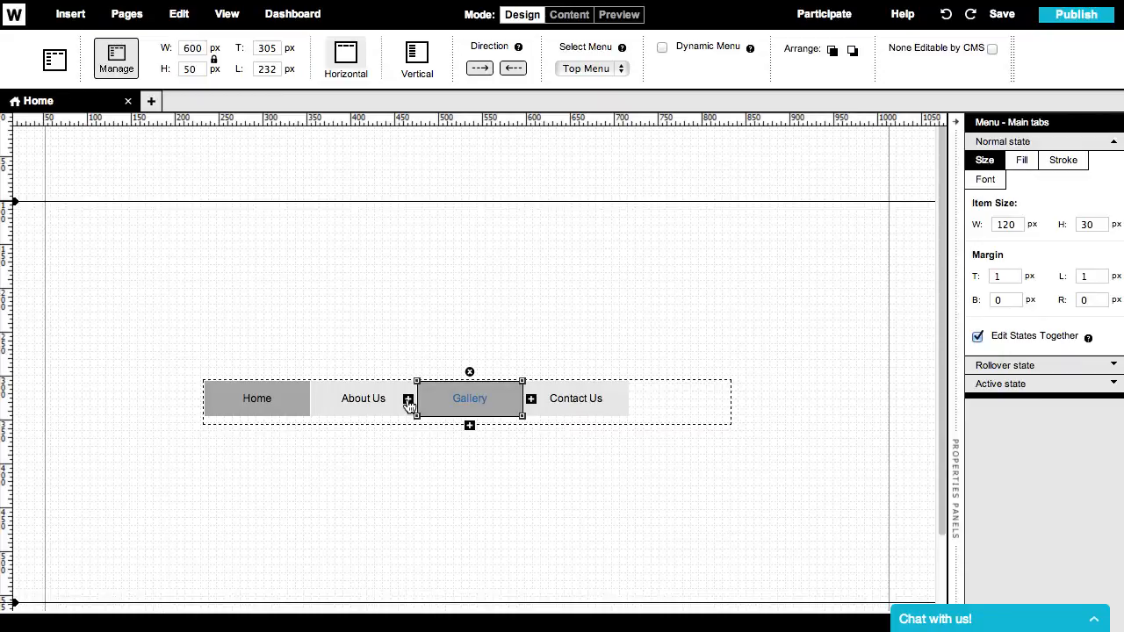
{"action": "left_click", "coordinate": [470, 426]}
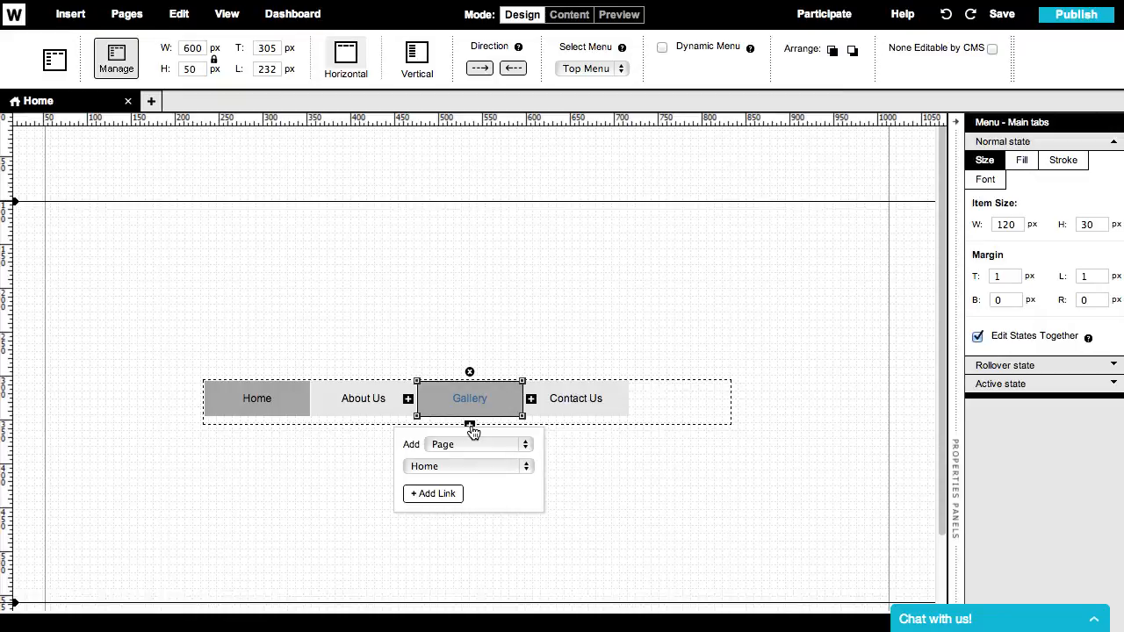
{"action": "left_click", "coordinate": [477, 443]}
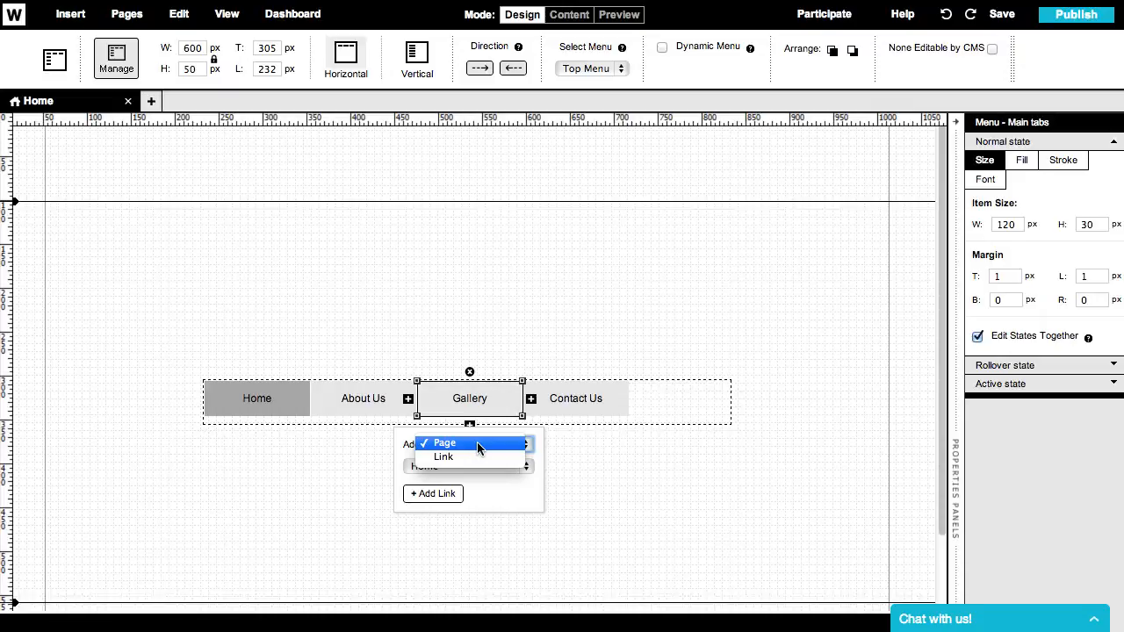
{"action": "left_click", "coordinate": [479, 443]}
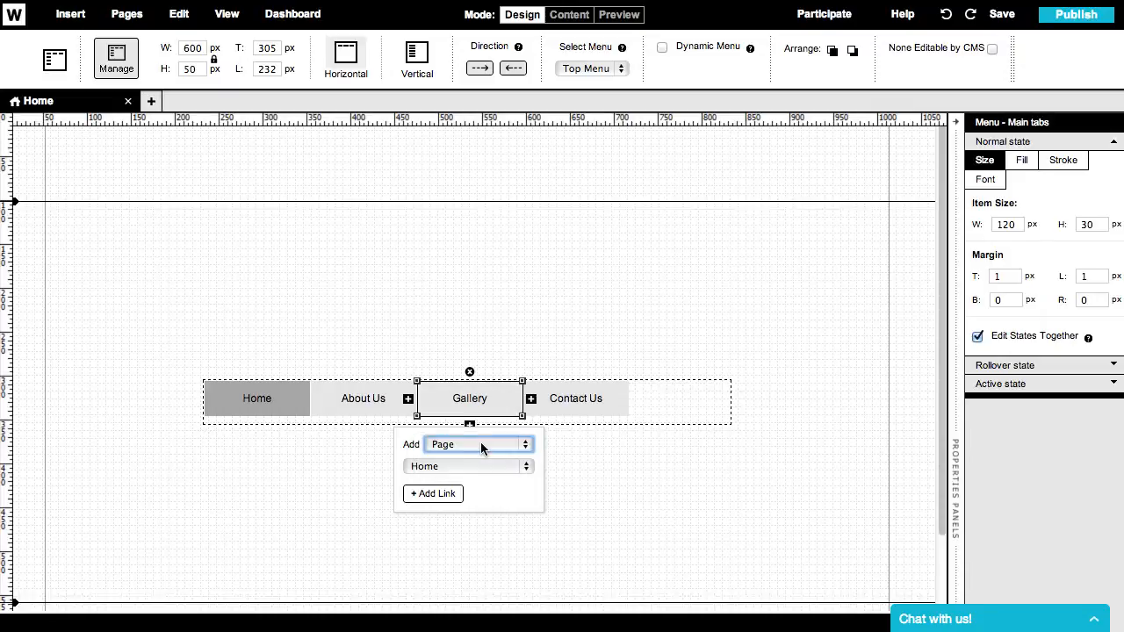
{"action": "left_click", "coordinate": [539, 436]}
{"action": "left_click", "coordinate": [507, 413]}
{"action": "left_click", "coordinate": [508, 412]}
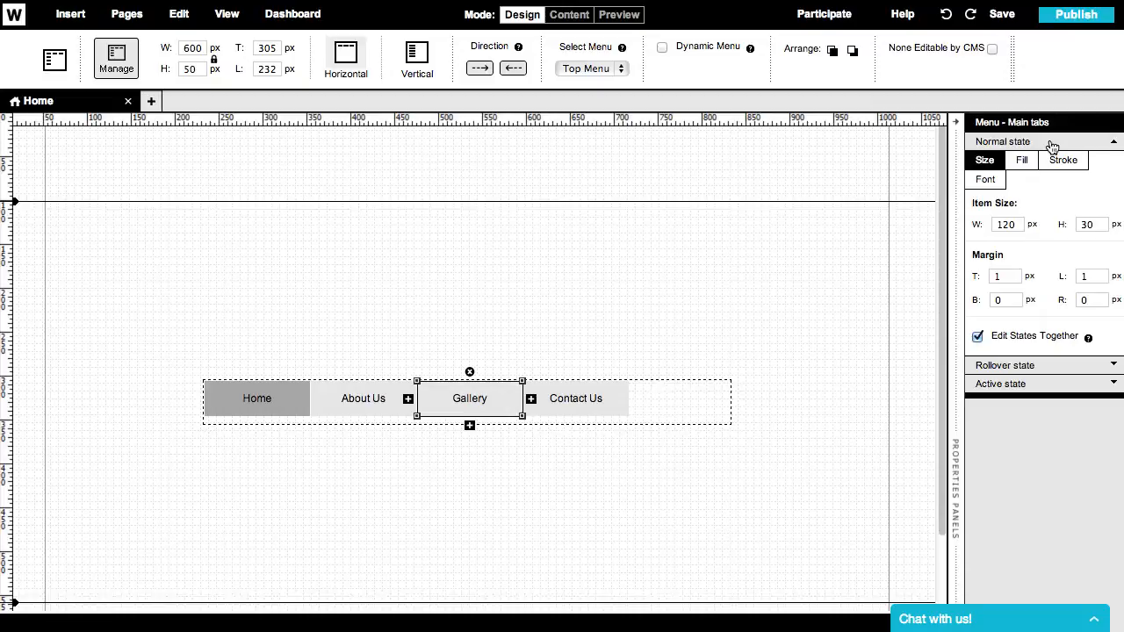
Step: View the rollover and active state size settings of the main tabs and return to the normal state
{"action": "left_click", "coordinate": [1050, 365]}
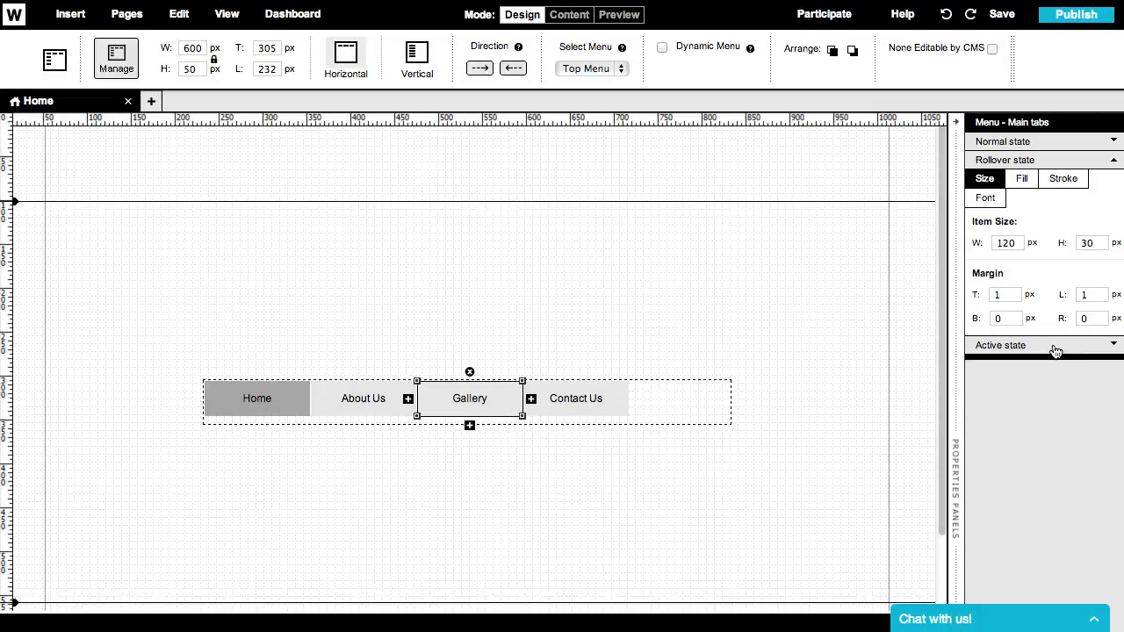
{"action": "left_click", "coordinate": [1053, 347]}
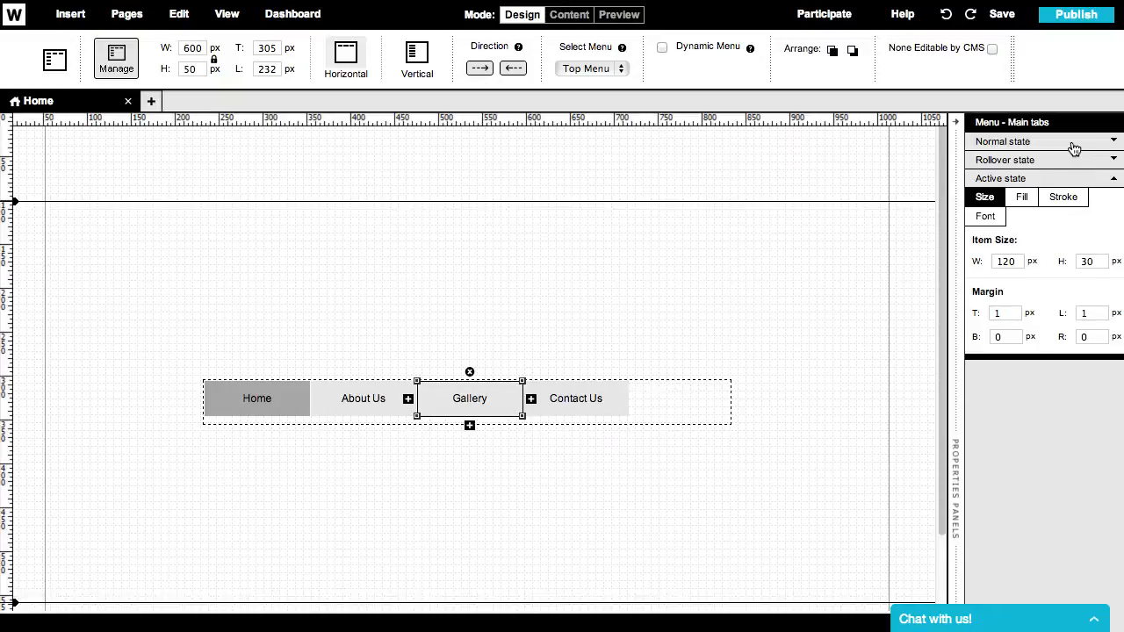
{"action": "left_click", "coordinate": [1073, 145]}
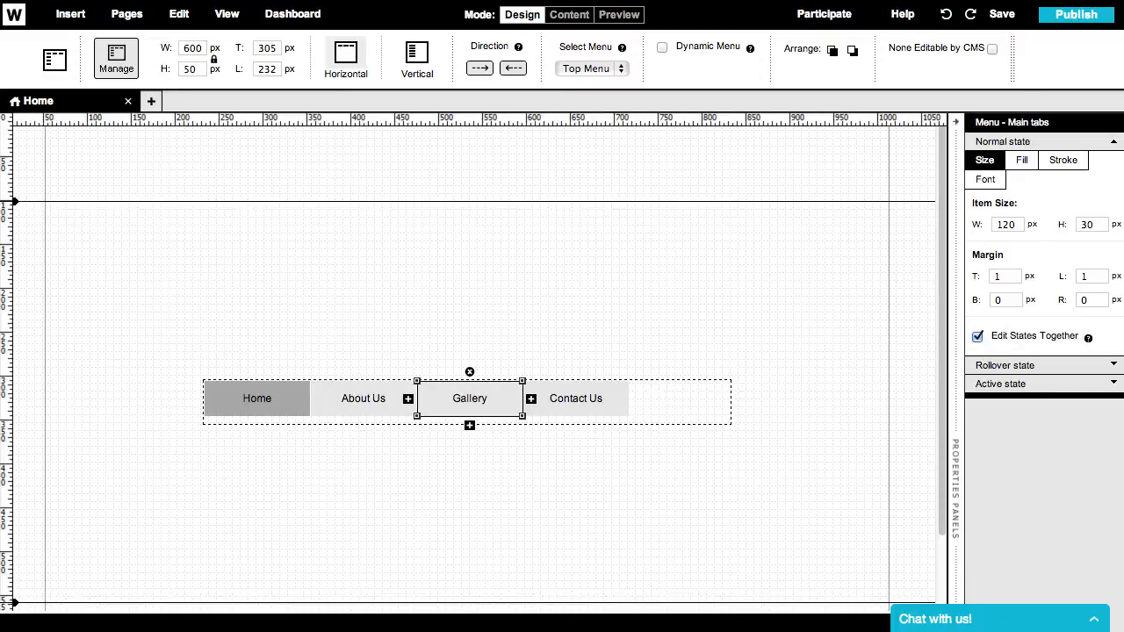
Step: Set the left margin of the main tabs' normal state to 10 px
{"action": "left_click", "coordinate": [1017, 225]}
{"action": "left_click", "coordinate": [1081, 225]}
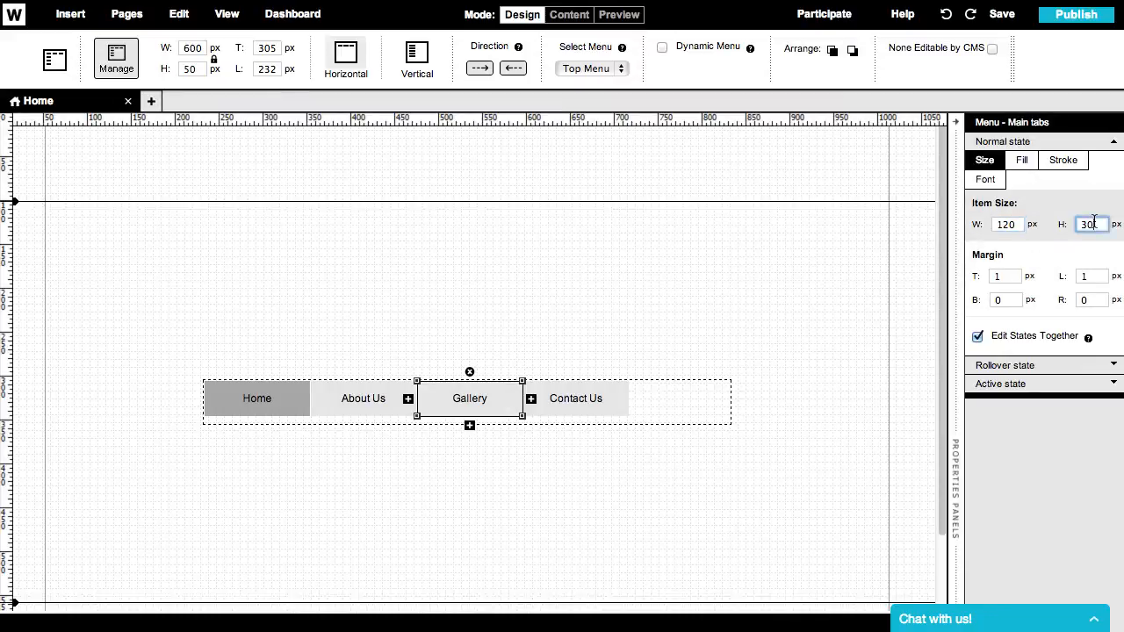
{"action": "left_click", "coordinate": [999, 278]}
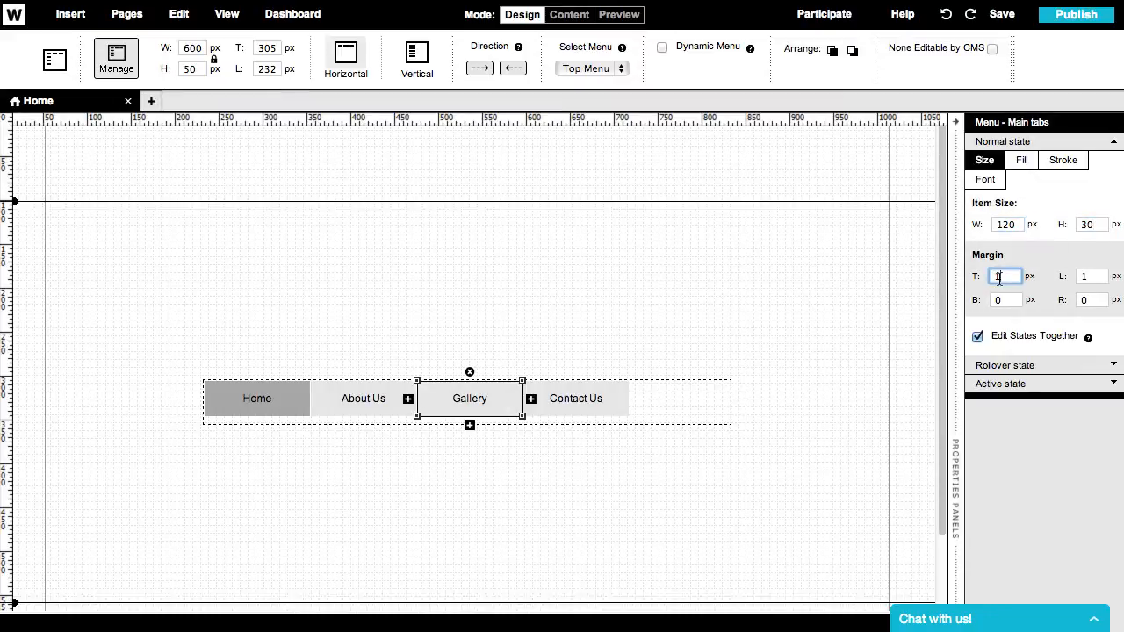
{"action": "left_click", "coordinate": [1078, 277]}
{"action": "type", "text": "0"}
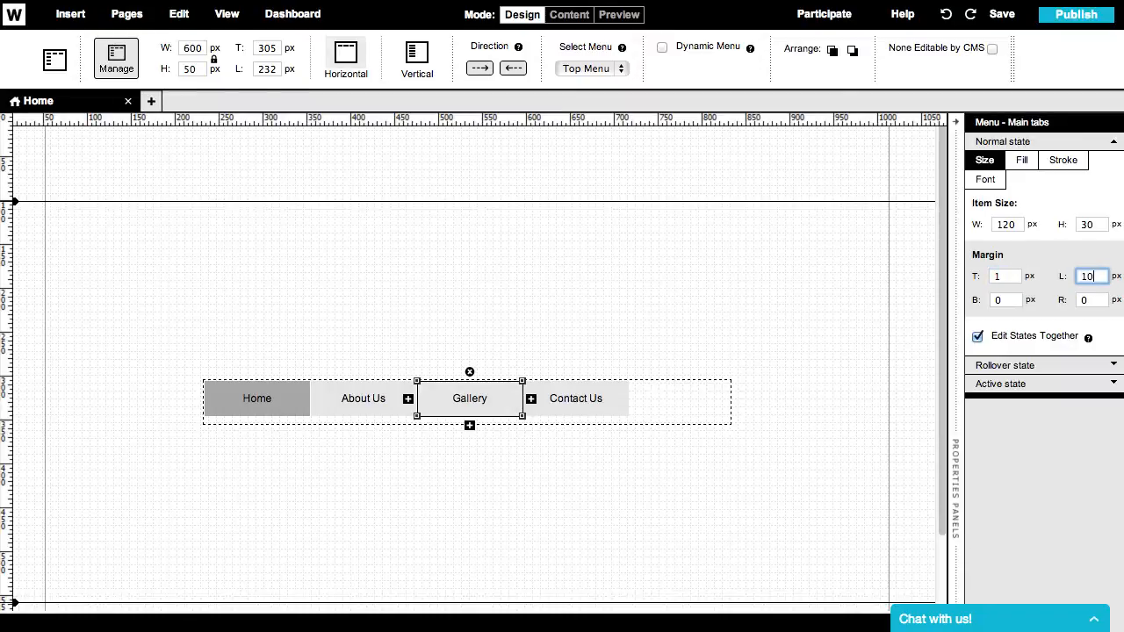
{"action": "key", "text": "Return"}
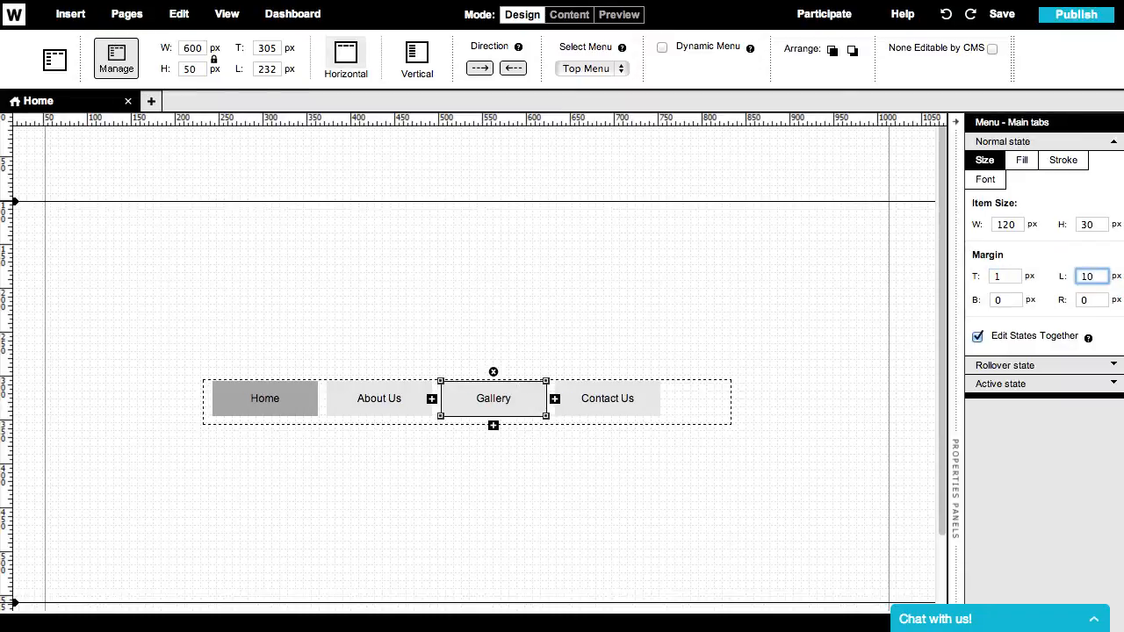
Step: Look through the fill, stroke and font settings of the main tabs' normal state
{"action": "left_click", "coordinate": [1021, 160]}
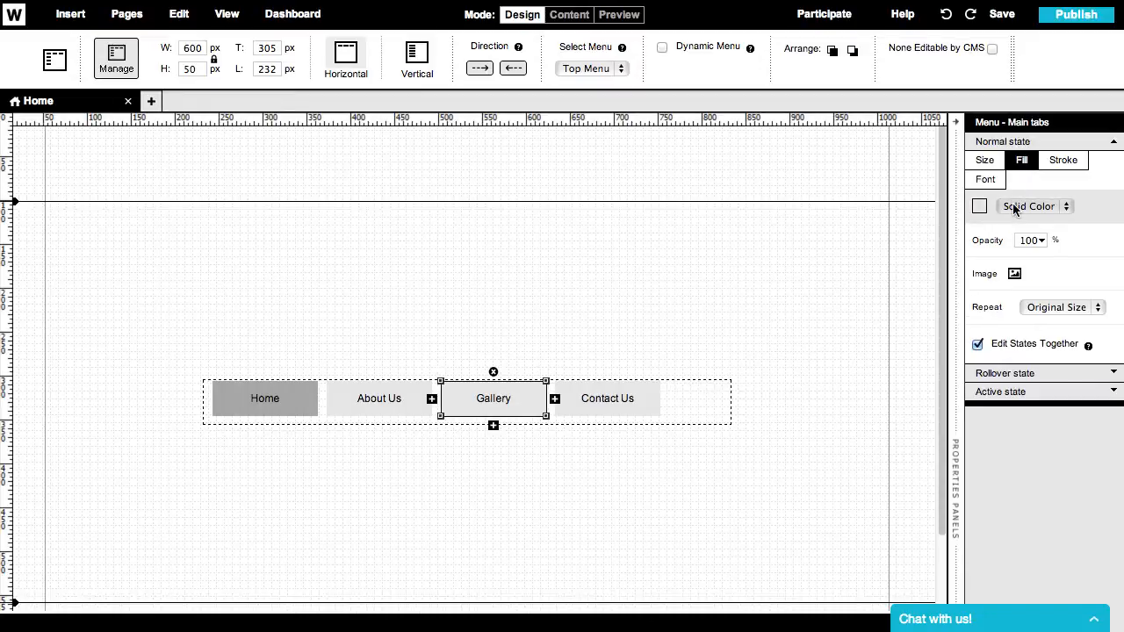
{"action": "left_click", "coordinate": [1063, 162]}
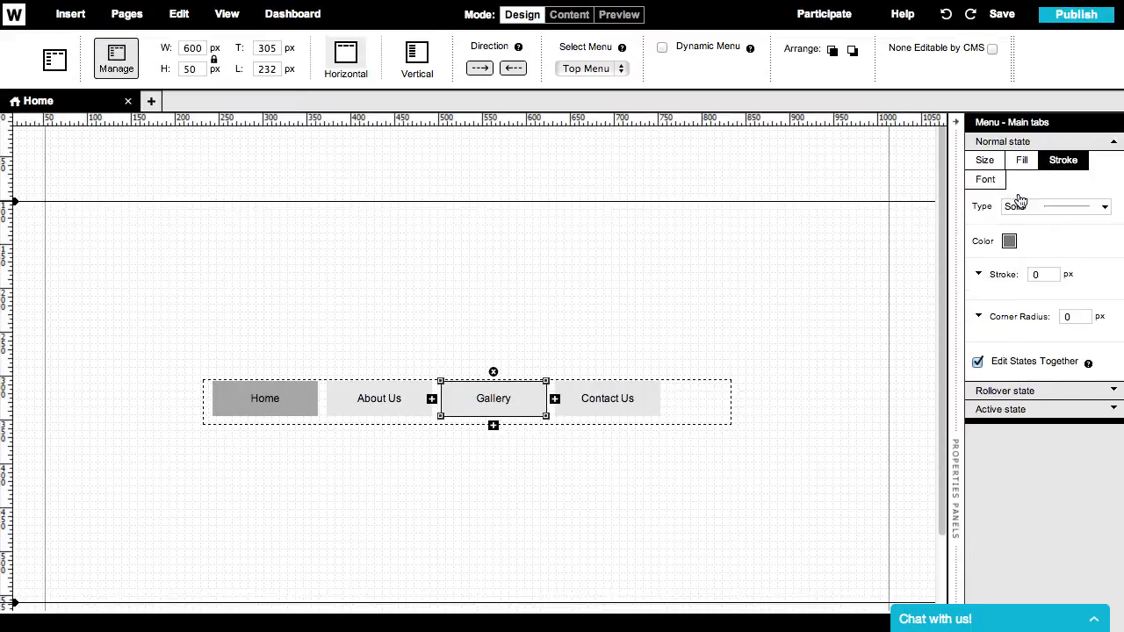
{"action": "left_click", "coordinate": [985, 179]}
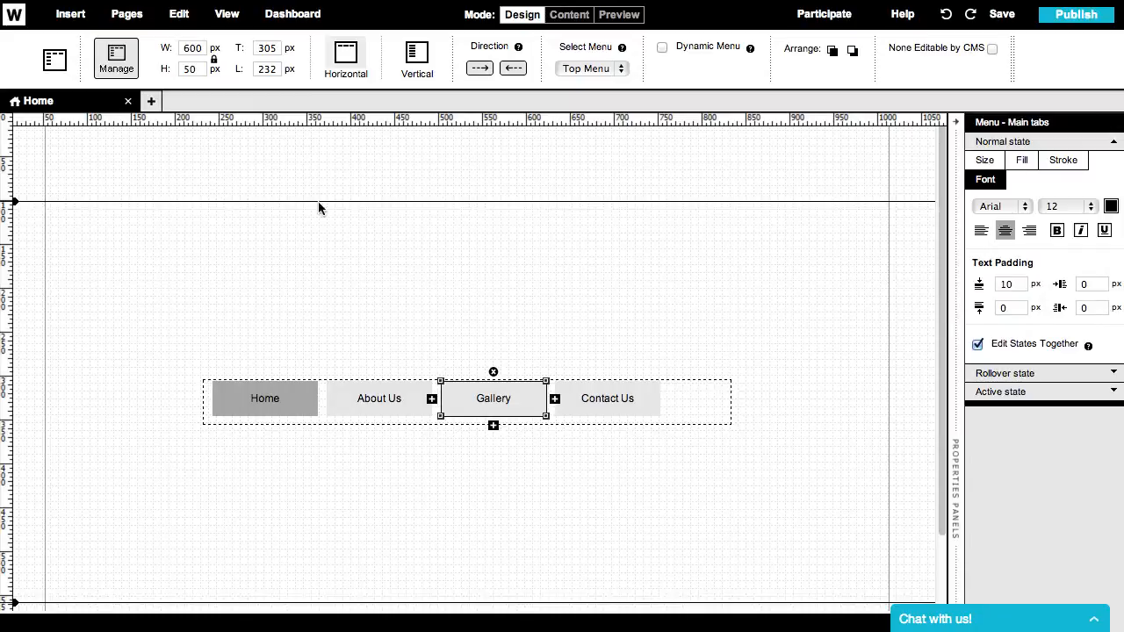
Step: Add a new site menu named Menu1 in Pages & Navigation
{"action": "left_click", "coordinate": [128, 18]}
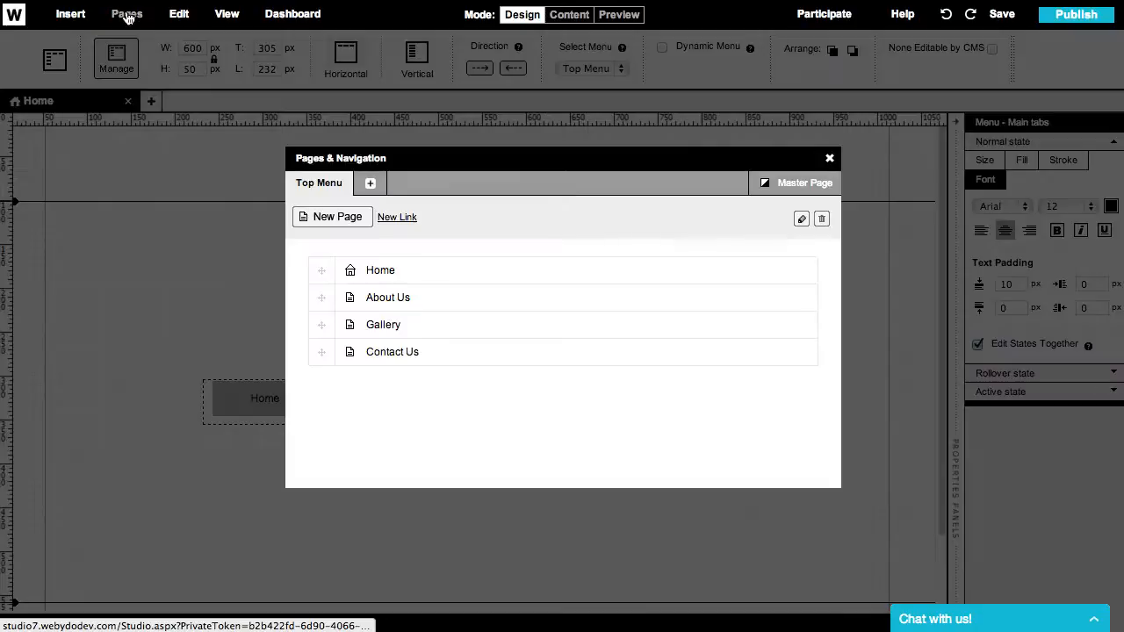
{"action": "left_click", "coordinate": [828, 158]}
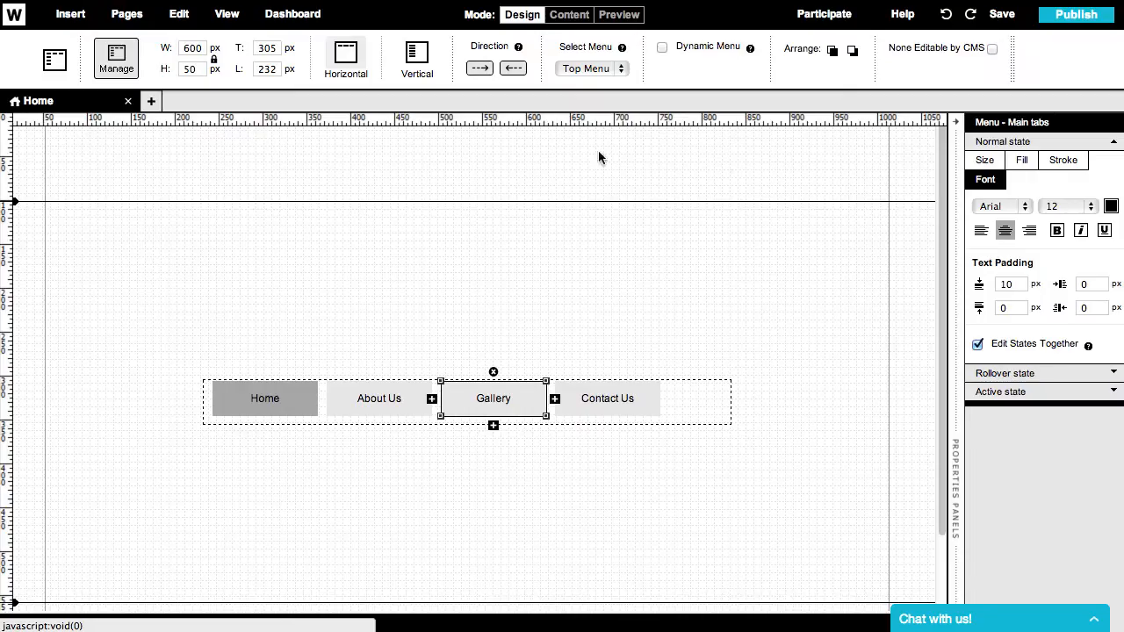
{"action": "left_click", "coordinate": [151, 103]}
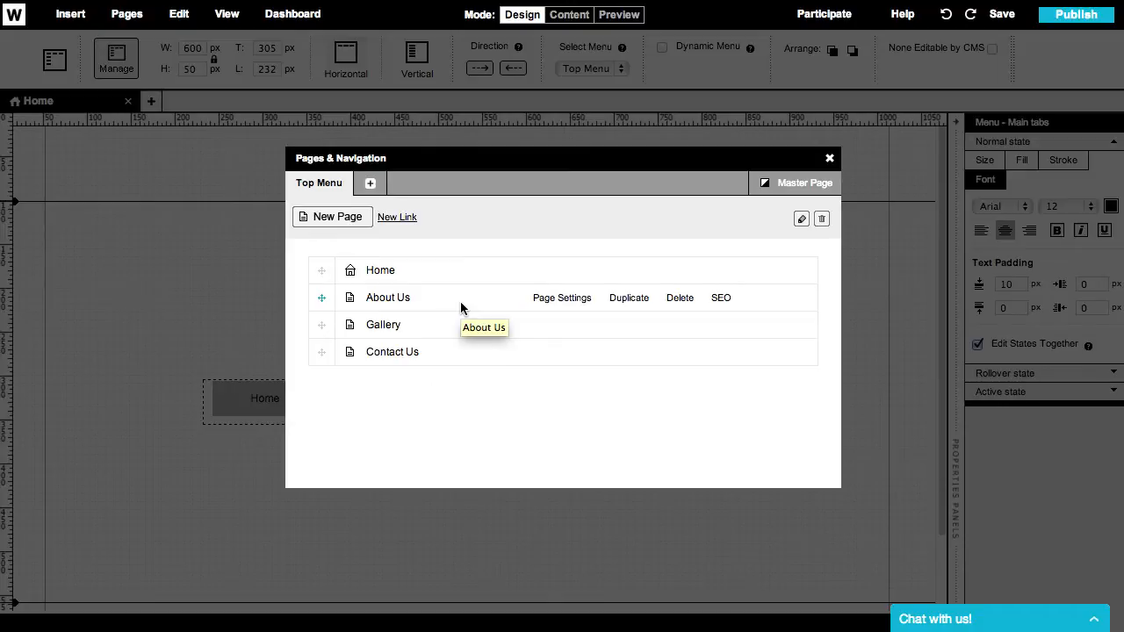
{"action": "left_click", "coordinate": [370, 185]}
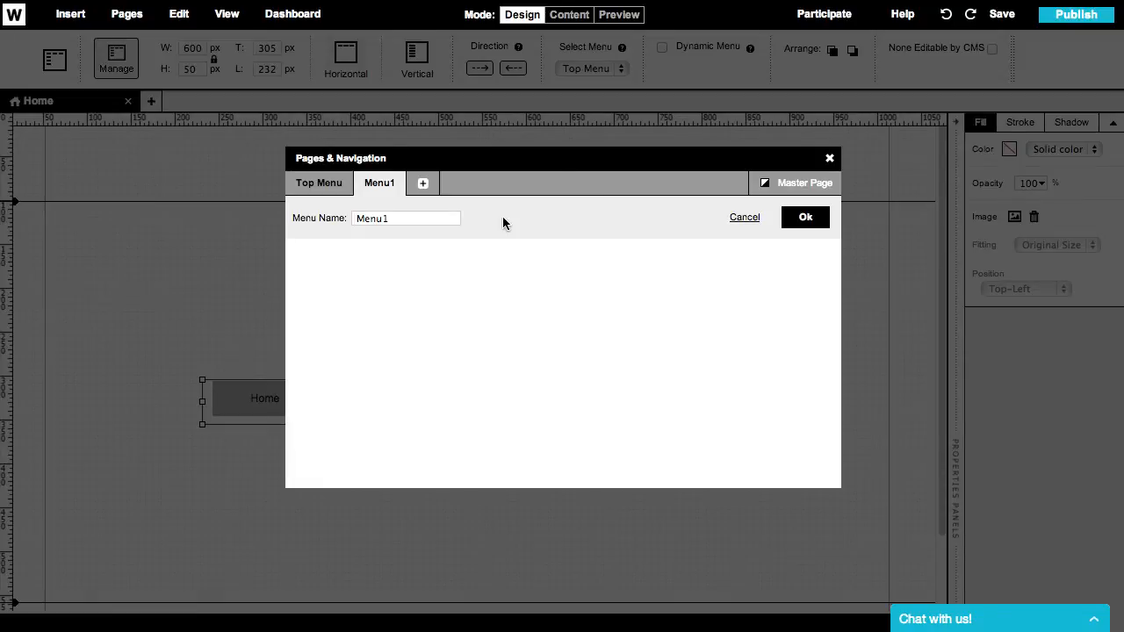
{"action": "left_click", "coordinate": [806, 219]}
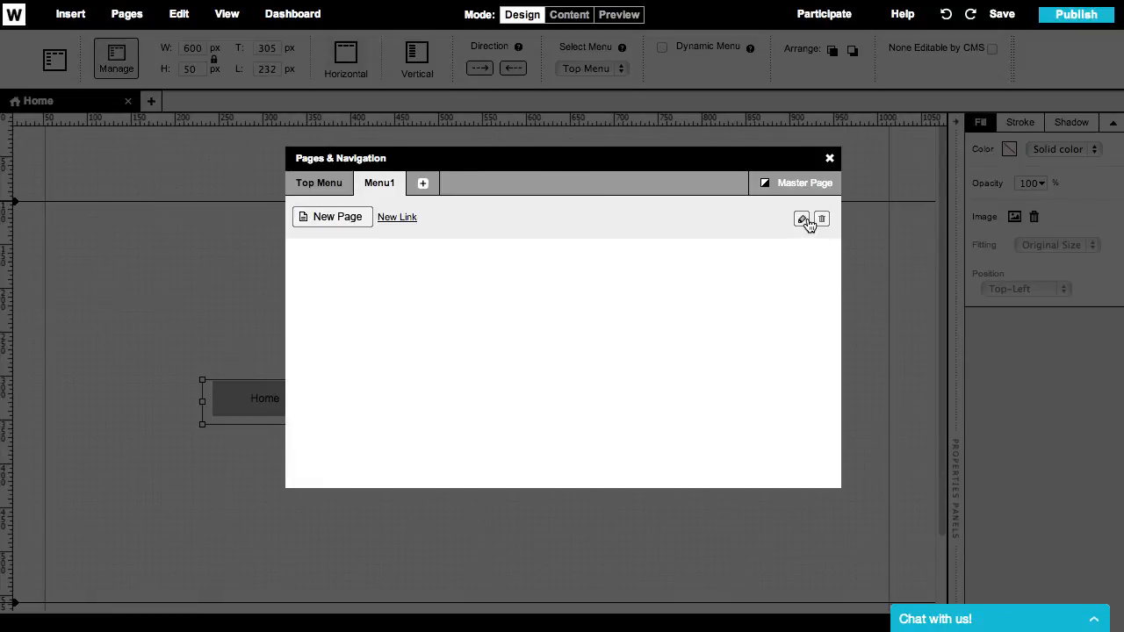
Step: Review the About Us page's settings under Top Menu, including its menu assignment and SEO fields, and cancel without saving
{"action": "left_click", "coordinate": [329, 191]}
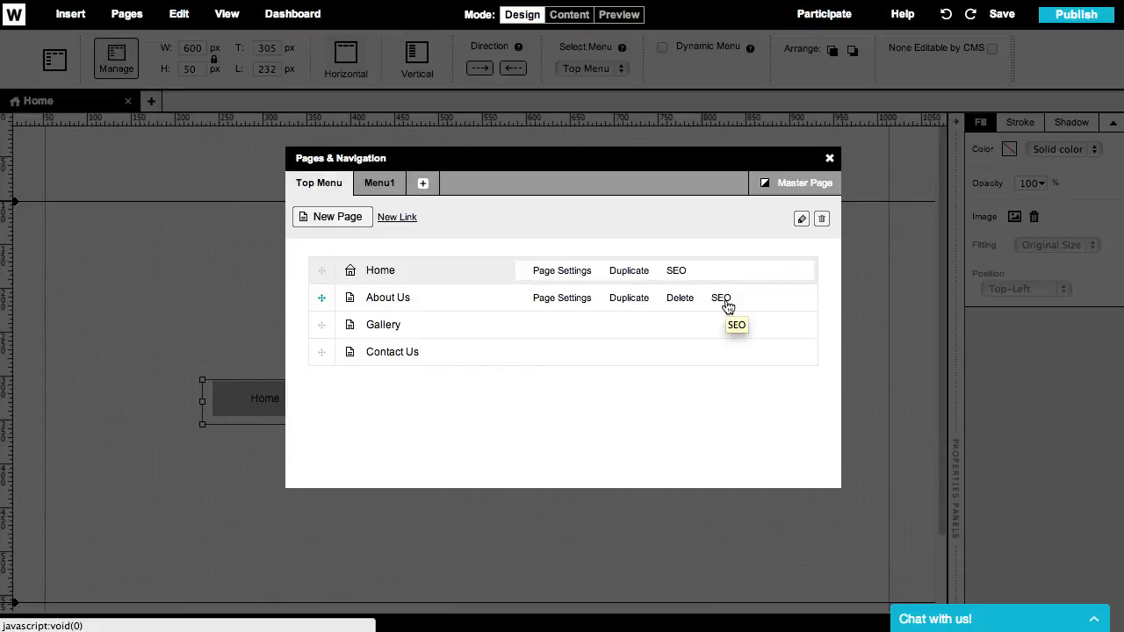
{"action": "left_click", "coordinate": [578, 300]}
{"action": "left_click", "coordinate": [464, 258]}
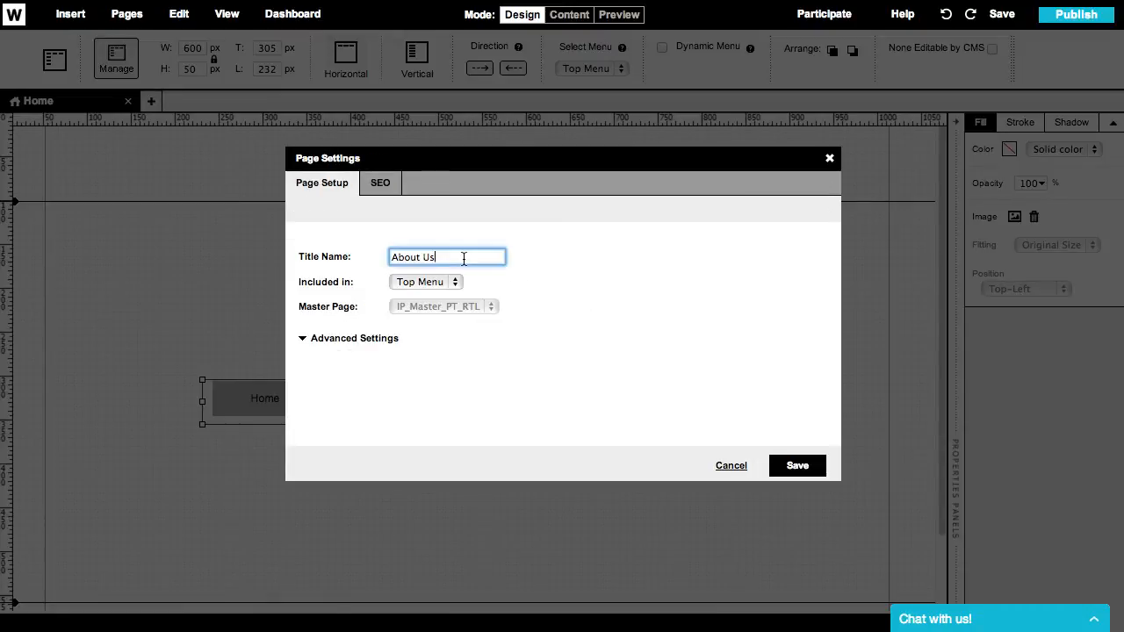
{"action": "left_click", "coordinate": [456, 282]}
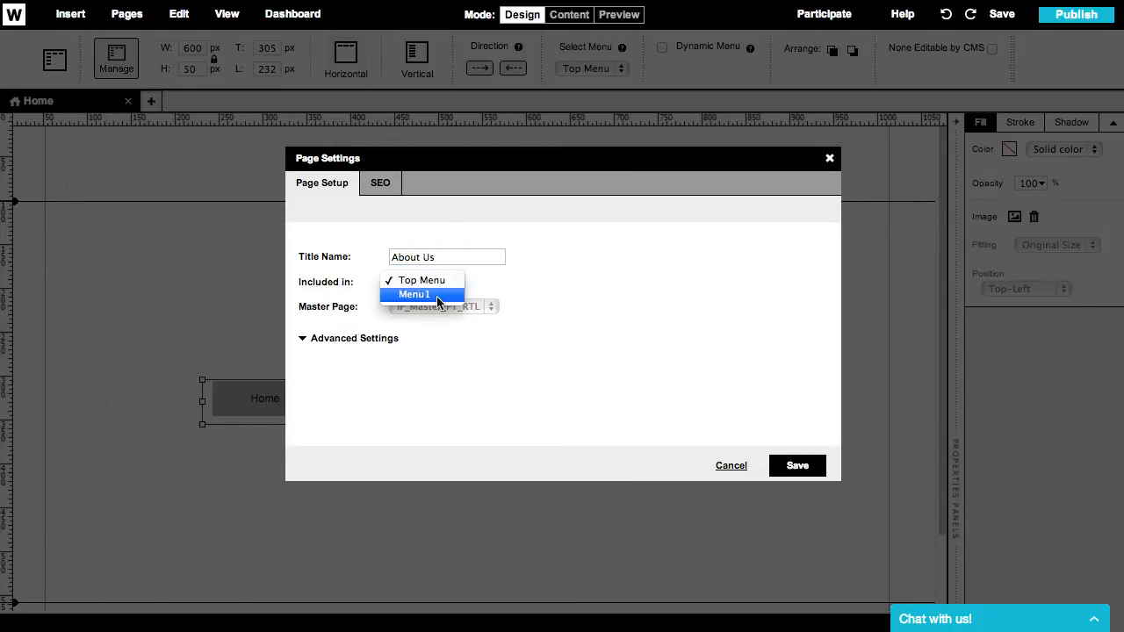
{"action": "left_click", "coordinate": [438, 285]}
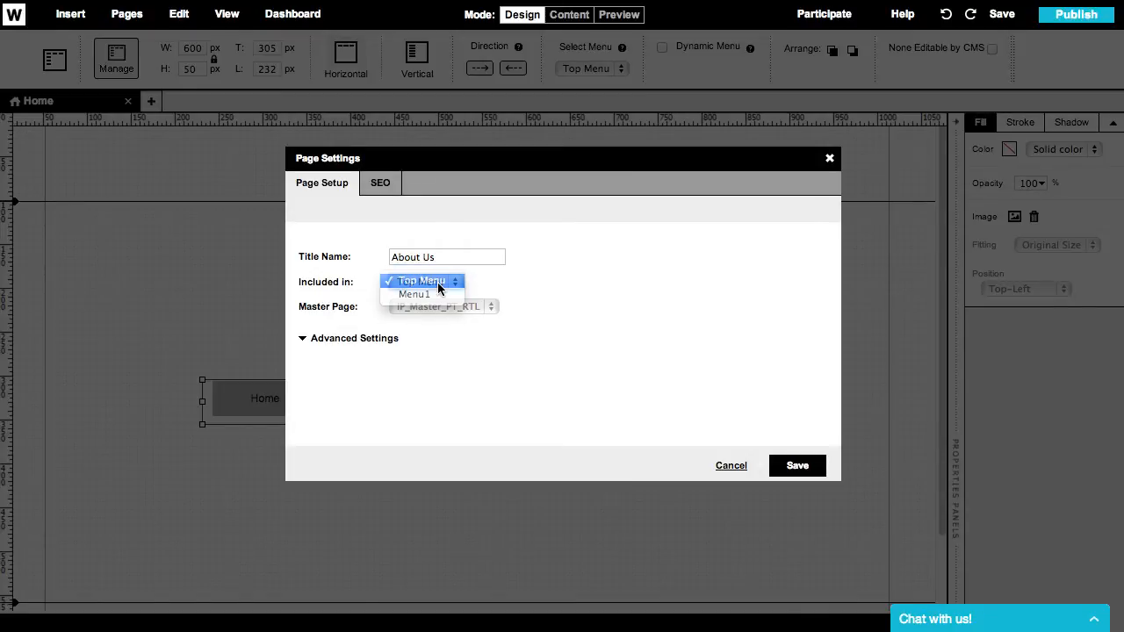
{"action": "left_click", "coordinate": [385, 187]}
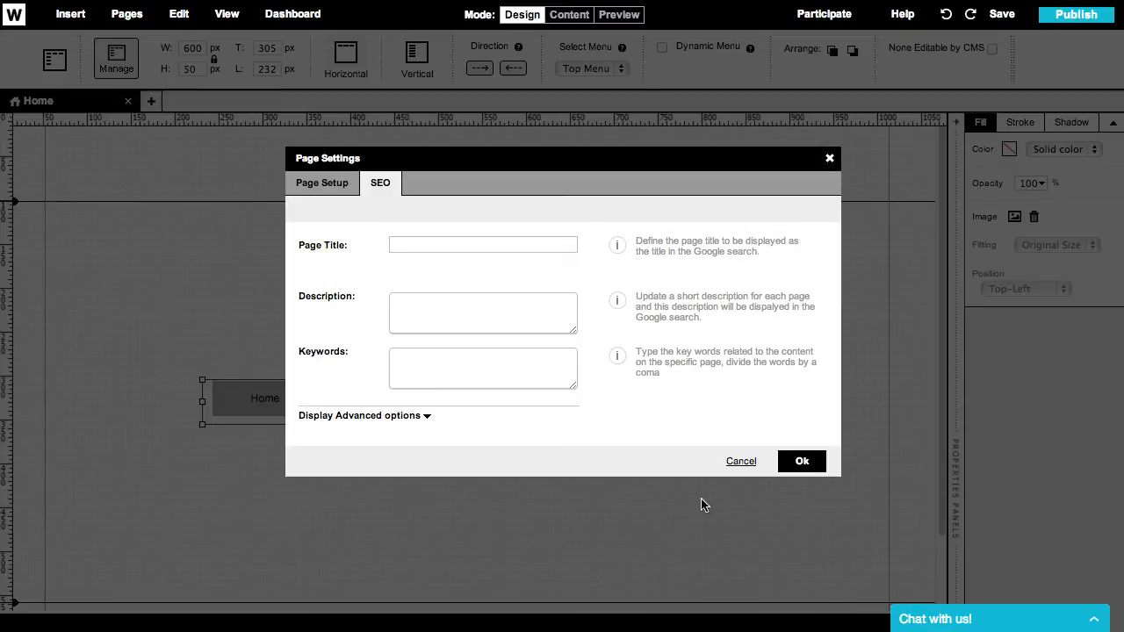
{"action": "left_click", "coordinate": [741, 461]}
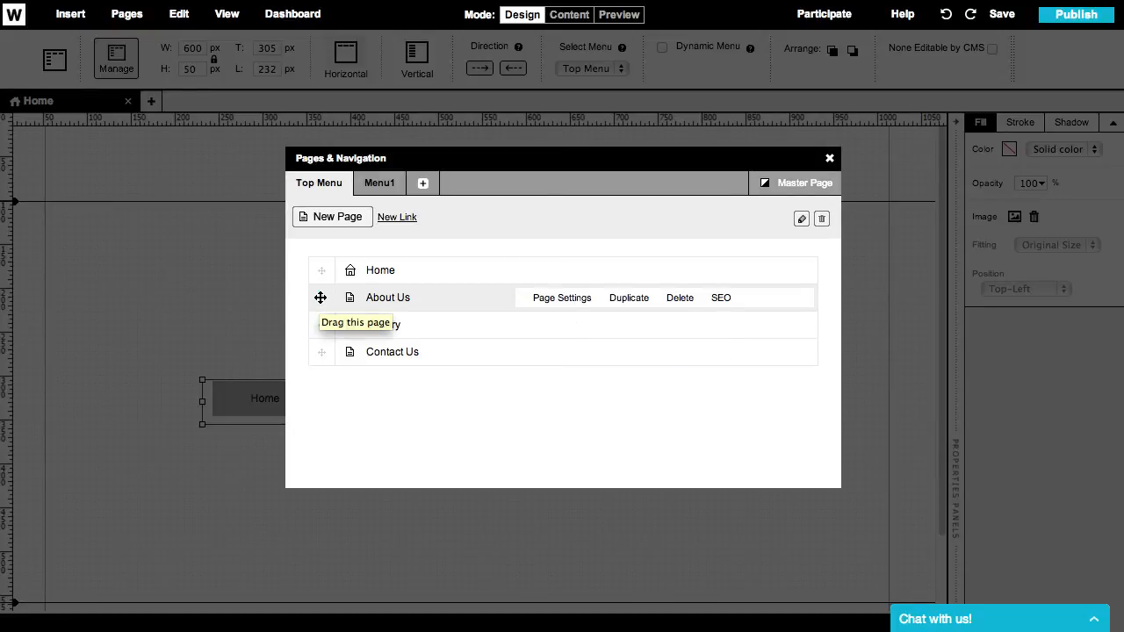
Step: Reorder the Top Menu pages to Home, Contact Us, Gallery, About Us, and nest Gallery as a subpage of Contact Us
{"action": "left_click_drag", "start_coordinate": [321, 297], "coordinate": [318, 324]}
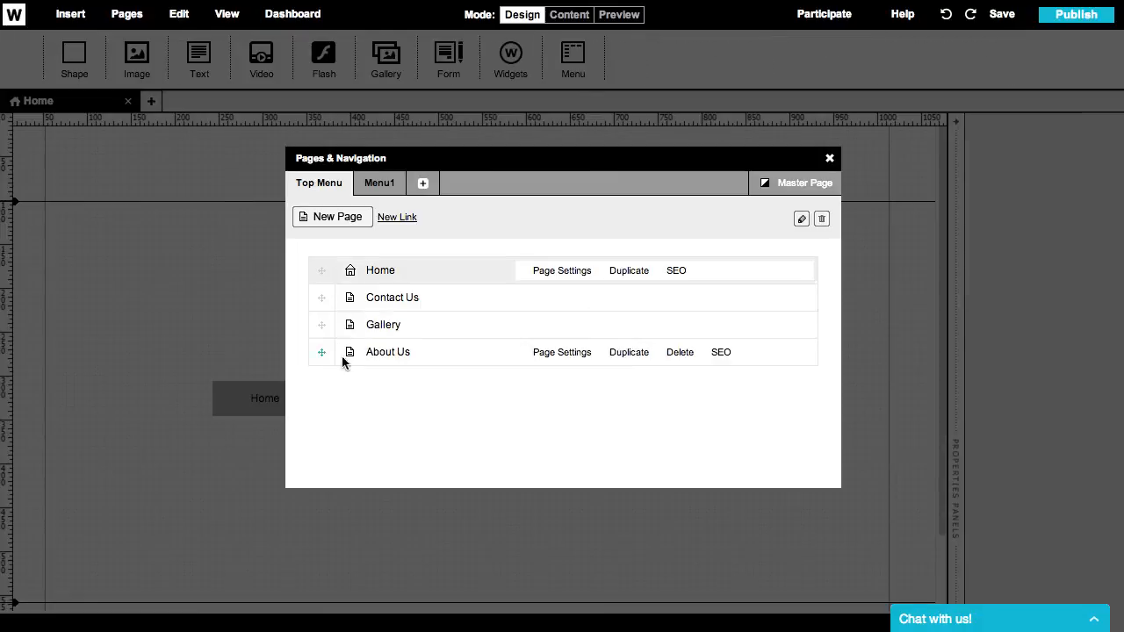
{"action": "left_click_drag", "start_coordinate": [321, 325], "coordinate": [380, 298]}
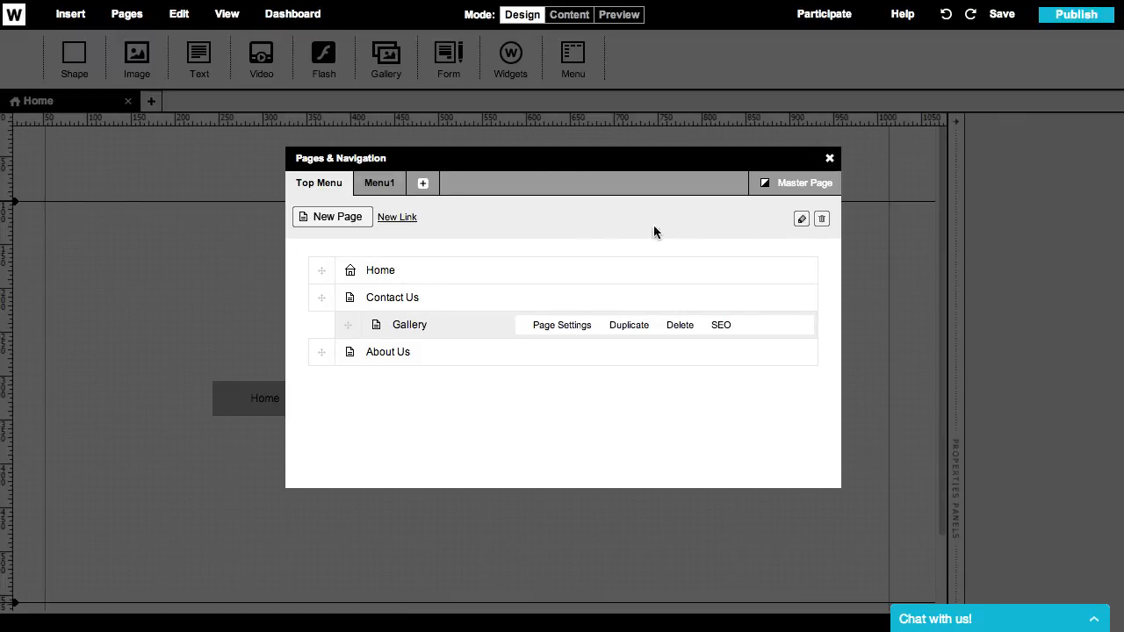
Step: Browse the Blank, Gallery and Services layouts offered for a new page, and close the chooser without adding a page
{"action": "left_click", "coordinate": [338, 217]}
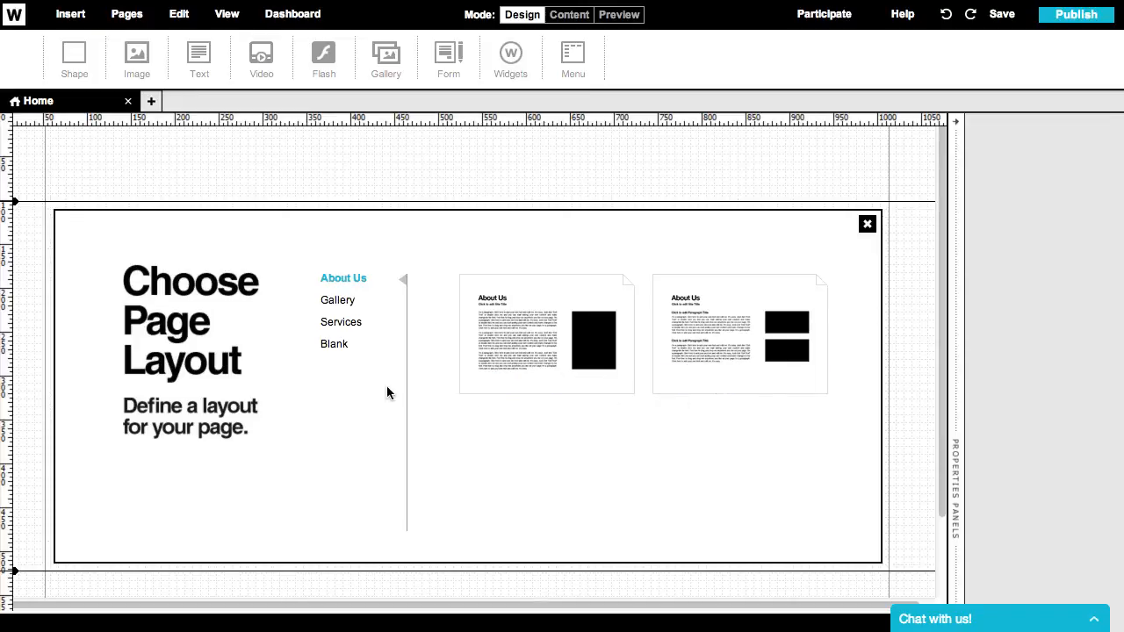
{"action": "left_click", "coordinate": [331, 349]}
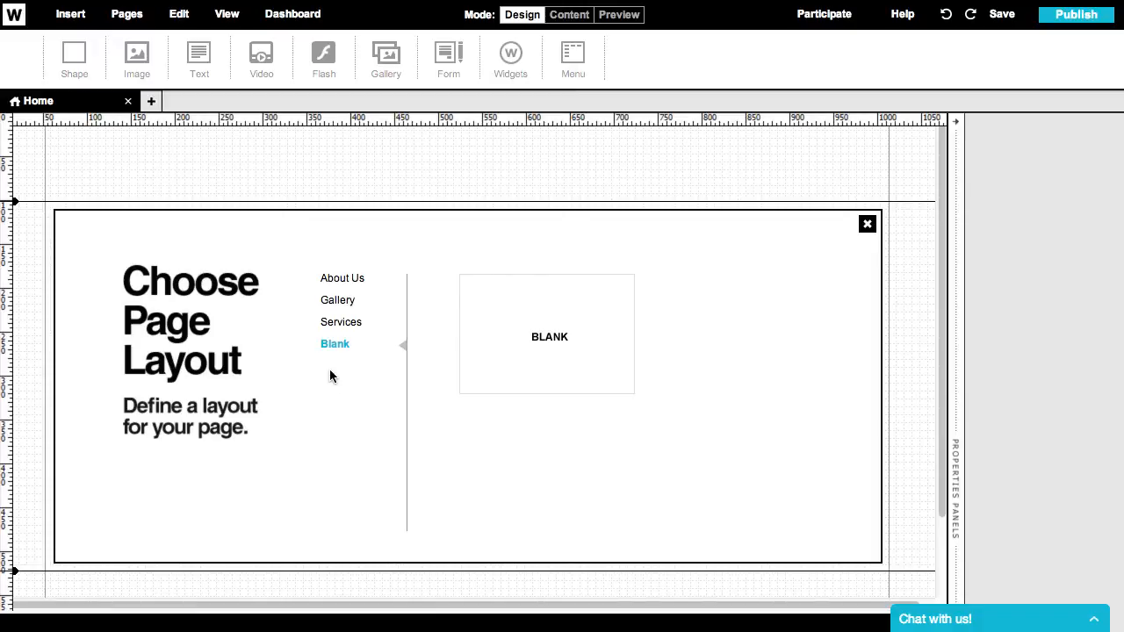
{"action": "left_click", "coordinate": [323, 302]}
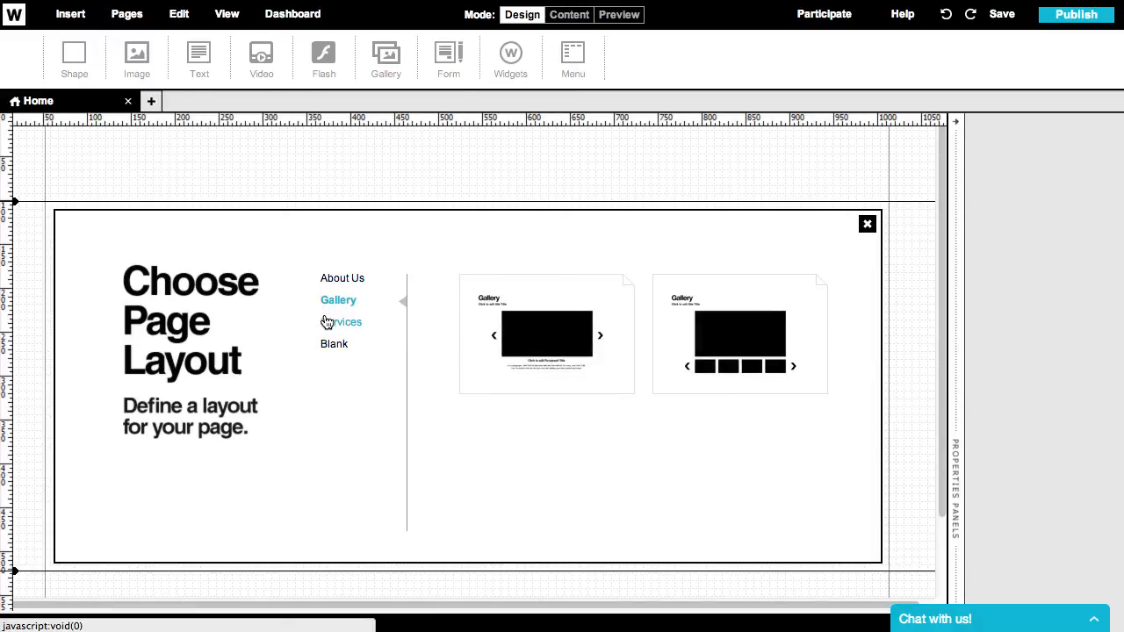
{"action": "left_click", "coordinate": [326, 322]}
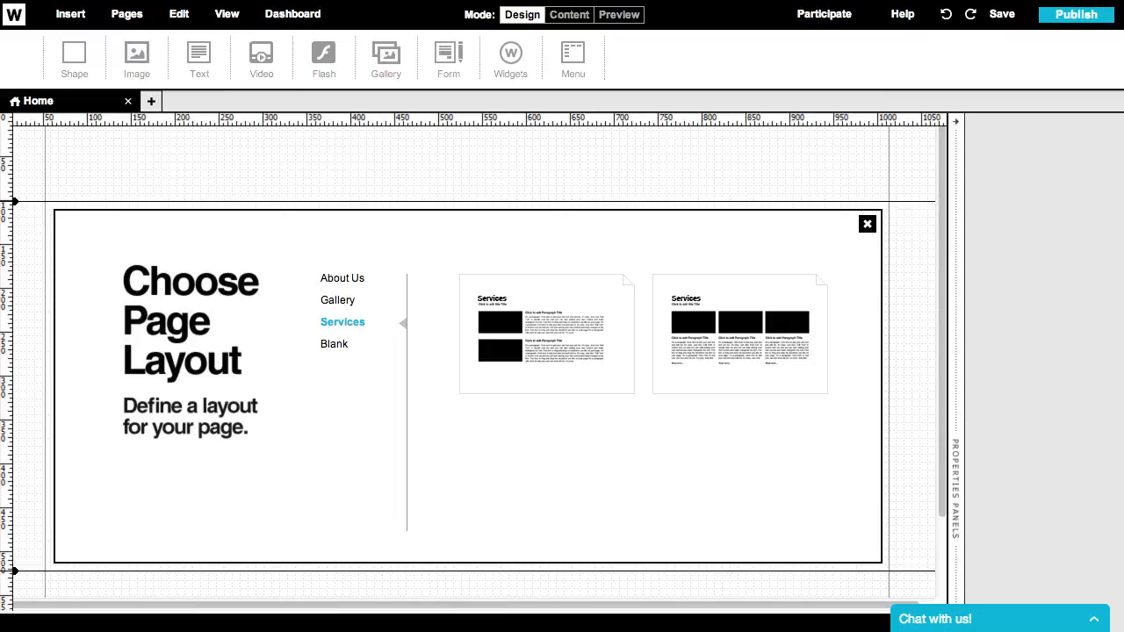
{"action": "left_click", "coordinate": [867, 226]}
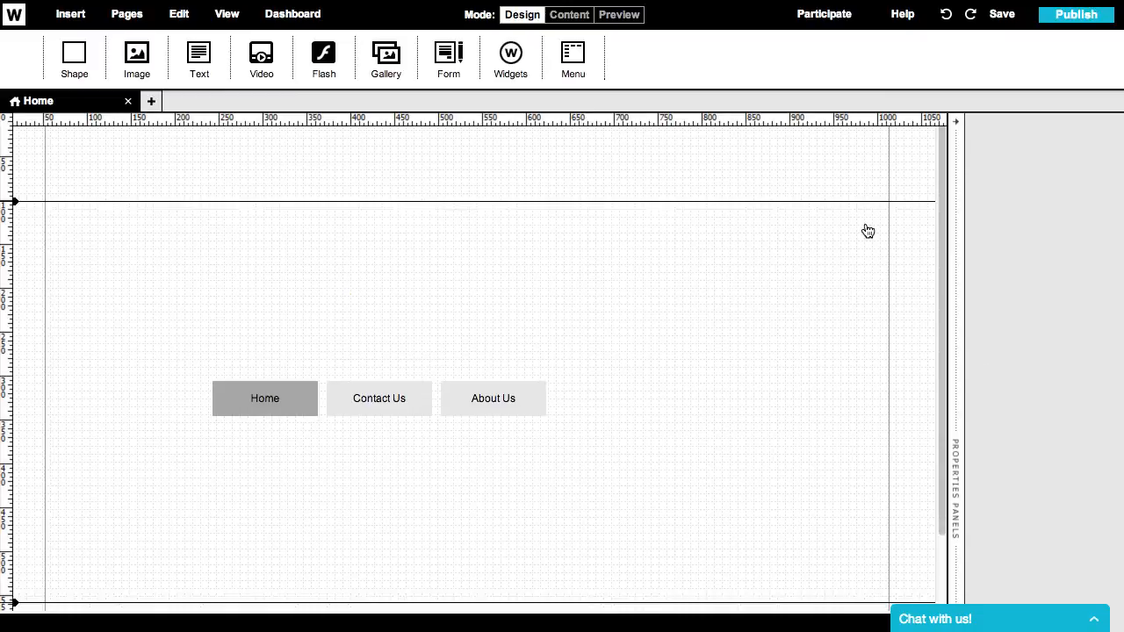
Step: Open the Contact Us and About Us pages for editing alongside the Home page
{"action": "left_click", "coordinate": [152, 103]}
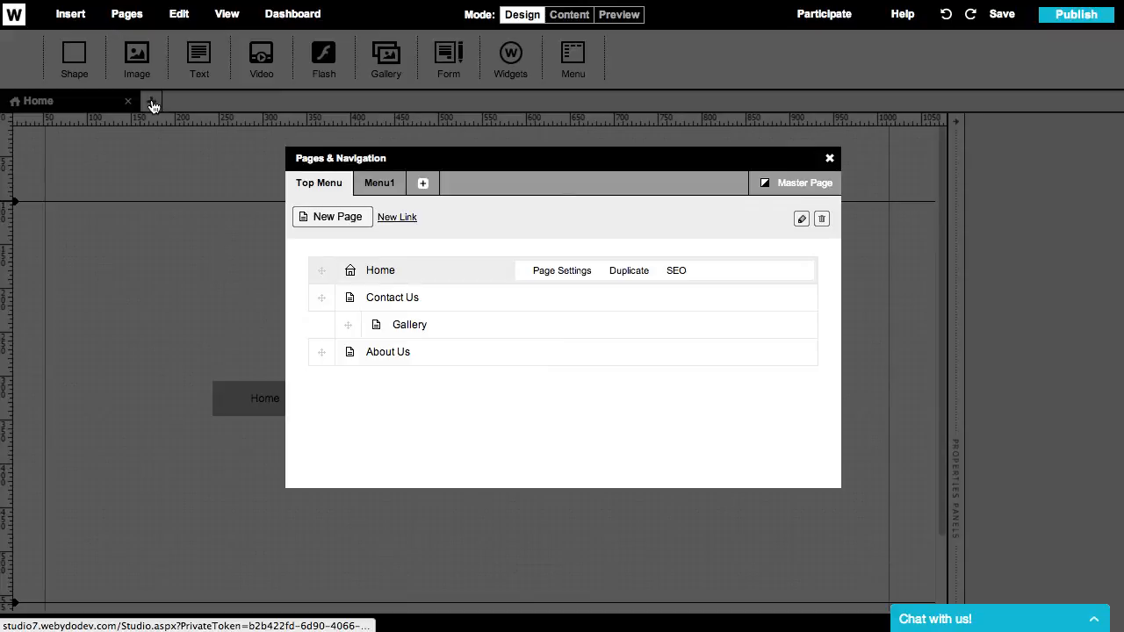
{"action": "left_click", "coordinate": [399, 297]}
{"action": "left_click", "coordinate": [292, 103]}
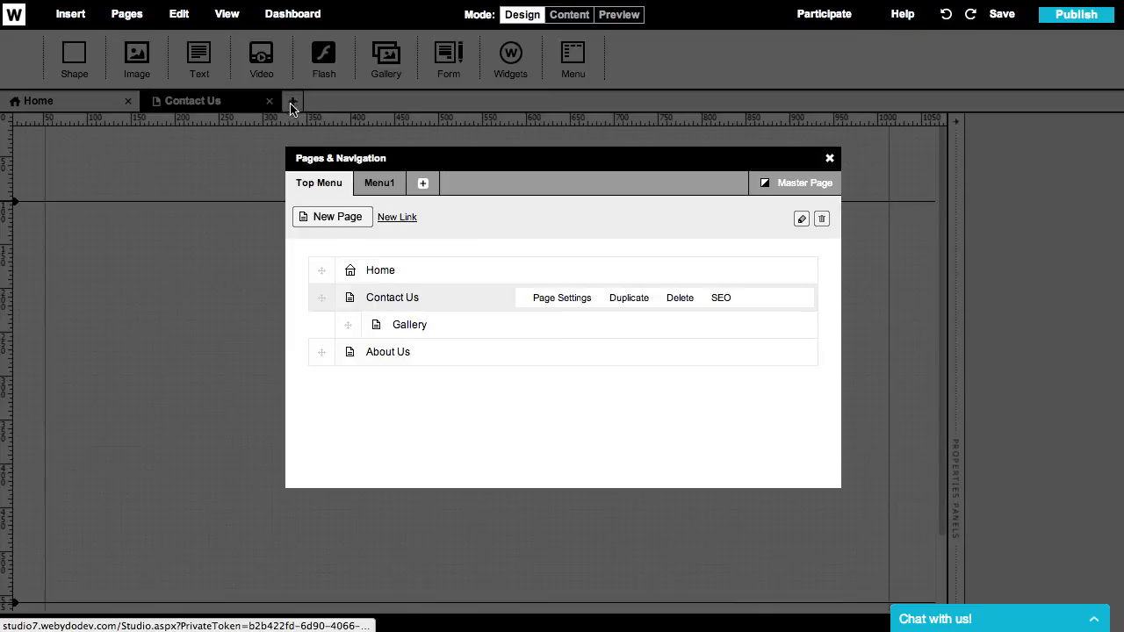
{"action": "left_click", "coordinate": [384, 355]}
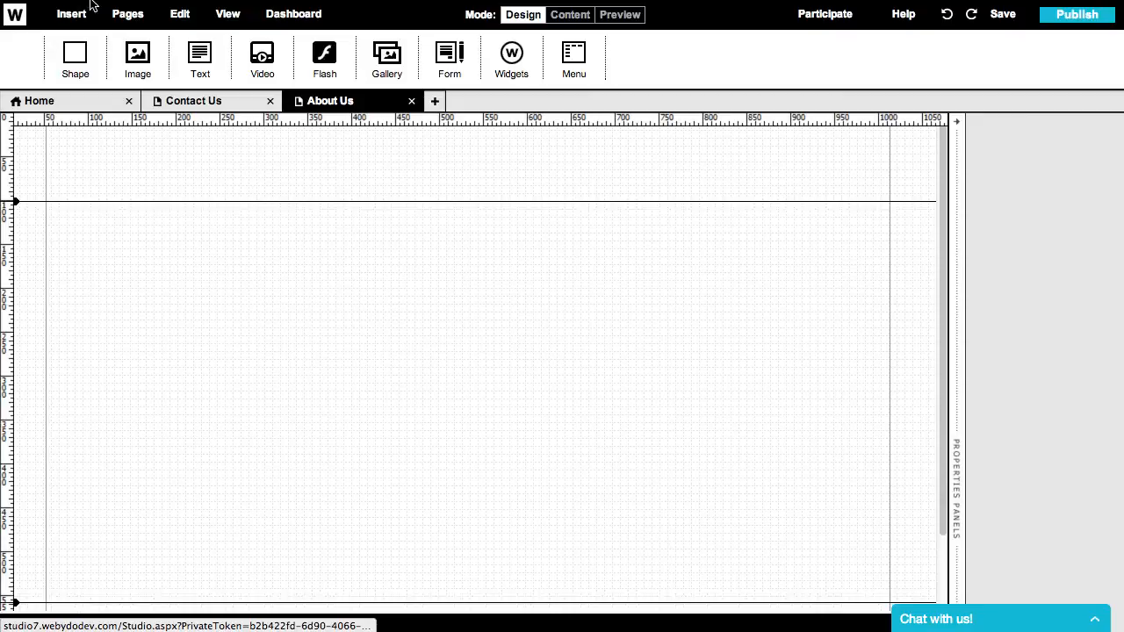
Step: Start a new link in Top Menu and examine the Internal Link and External Link types with their page name settings
{"action": "left_click", "coordinate": [115, 15]}
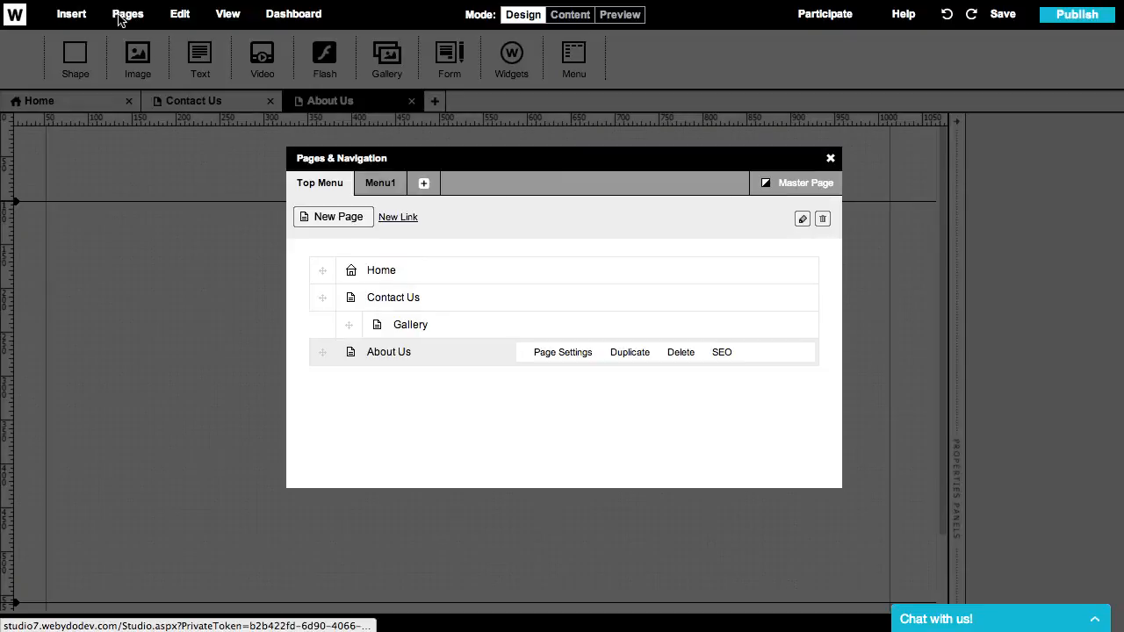
{"action": "left_click", "coordinate": [396, 225]}
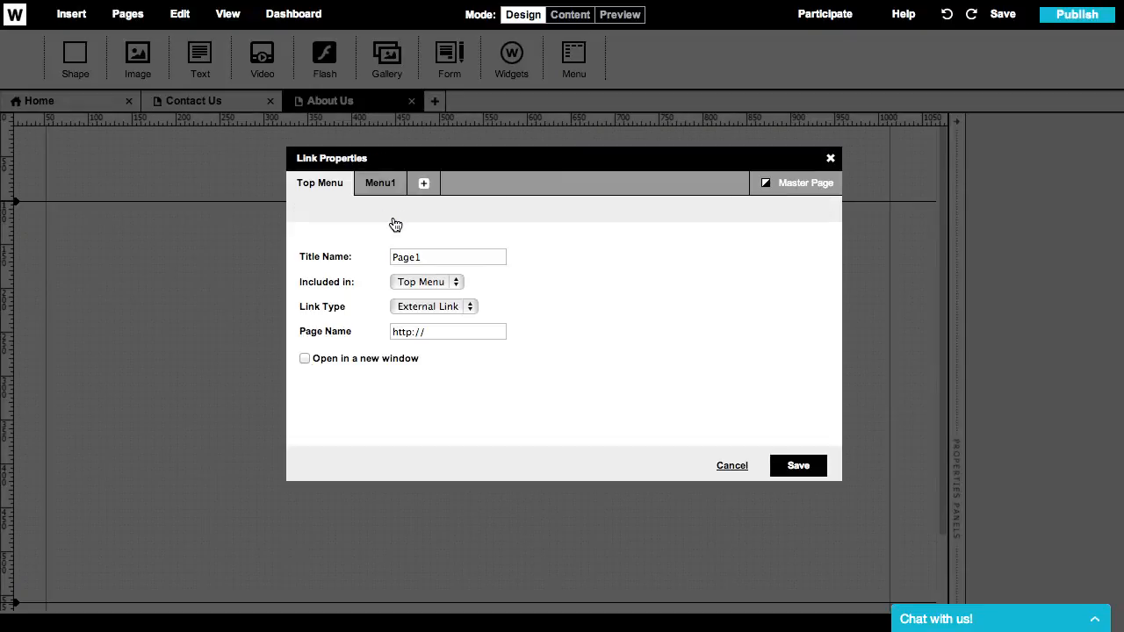
{"action": "left_click", "coordinate": [465, 306]}
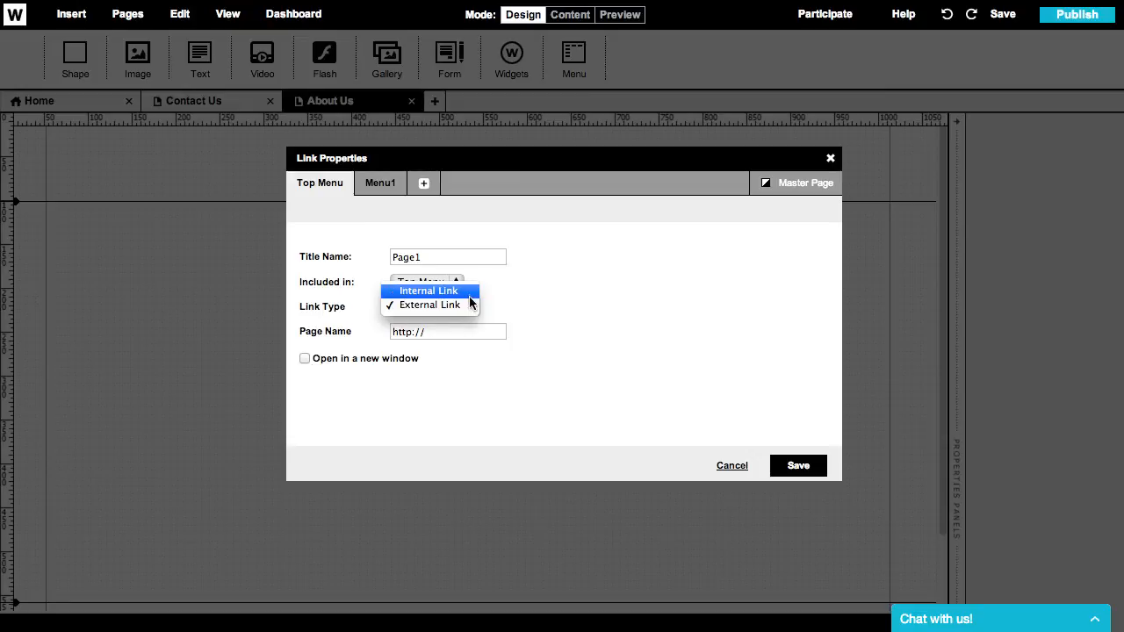
{"action": "left_click", "coordinate": [456, 292]}
{"action": "left_click", "coordinate": [458, 332]}
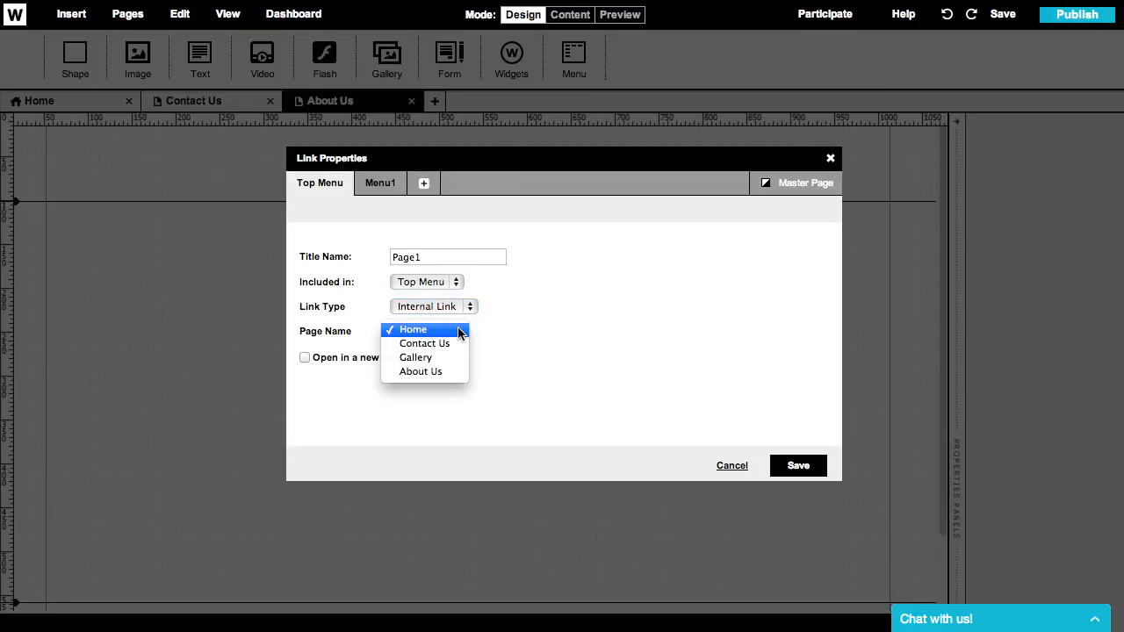
{"action": "left_click", "coordinate": [458, 330]}
{"action": "left_click", "coordinate": [468, 307]}
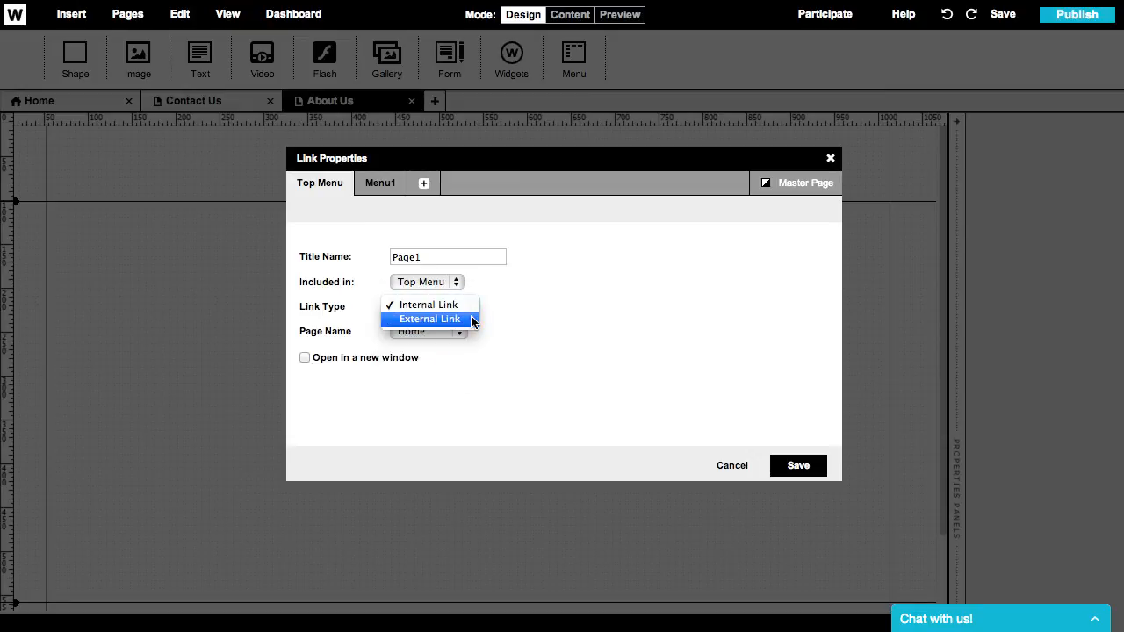
{"action": "left_click", "coordinate": [472, 320]}
{"action": "left_click", "coordinate": [472, 332]}
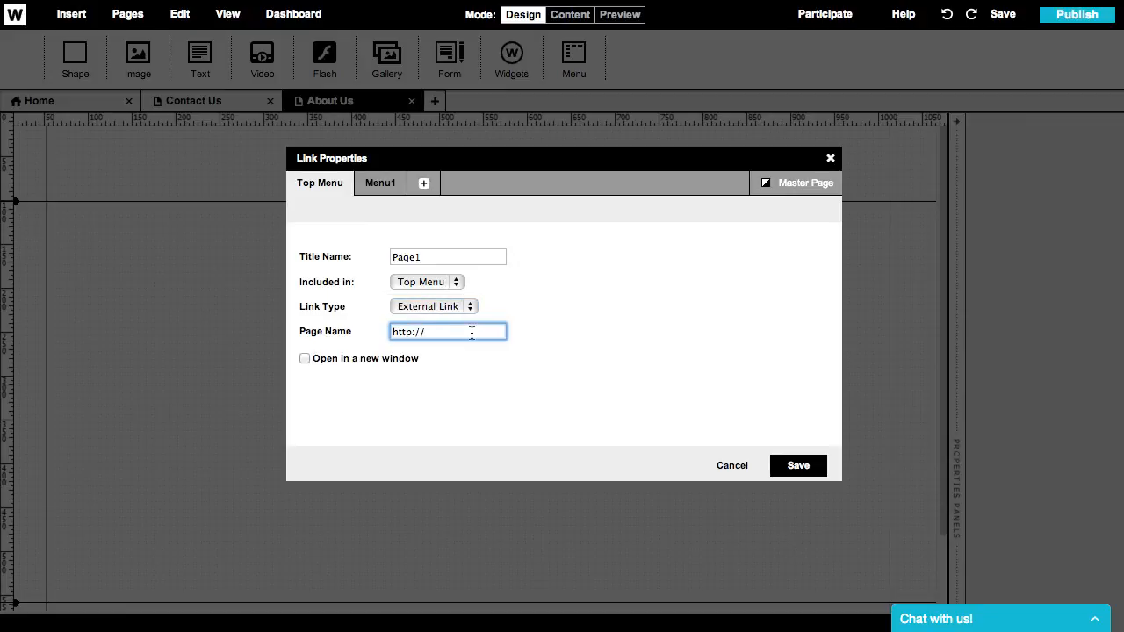